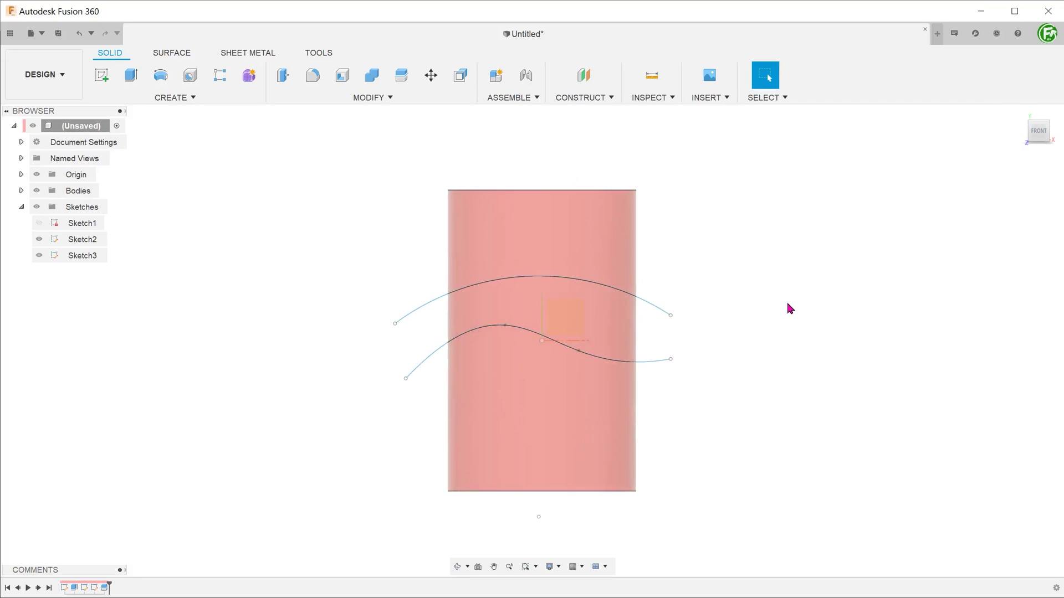
- Show the three split bodies TOP, MIDDLE and BASE in the home isometric view
{"action": "left_click", "coordinate": [1021, 123]}
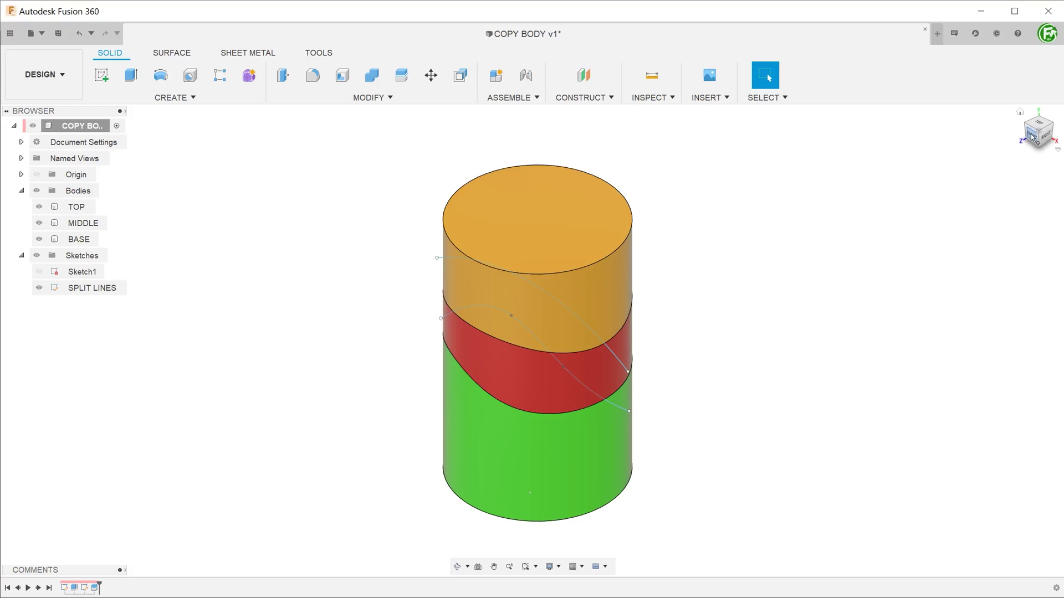
- Identify the TOP, MIDDLE and BASE bodies, hide TOP, and return to the home view
{"action": "left_click", "coordinate": [78, 208]}
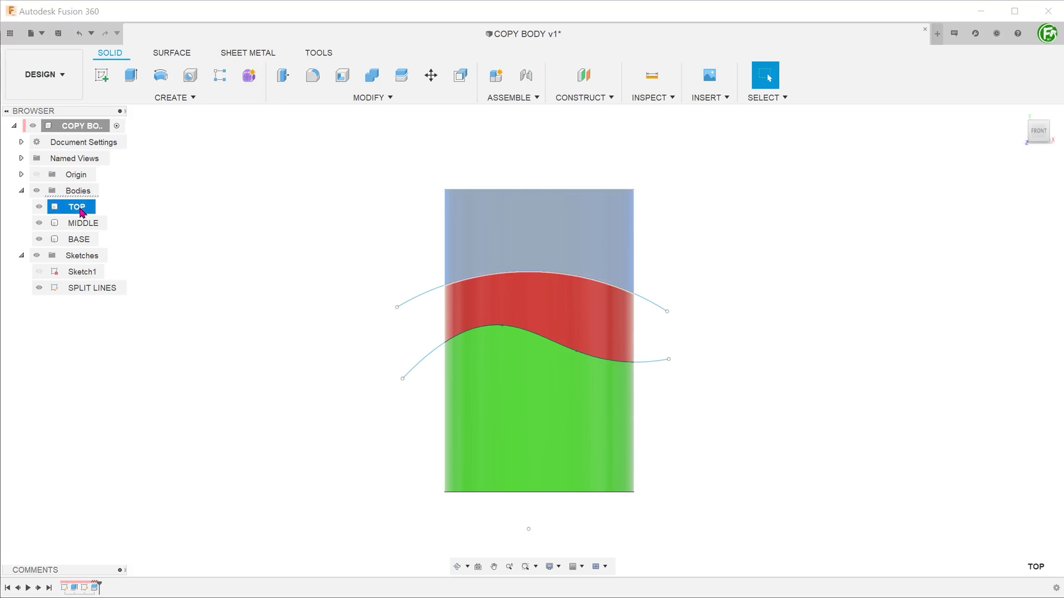
{"action": "left_click", "coordinate": [82, 223]}
{"action": "left_click", "coordinate": [77, 239]}
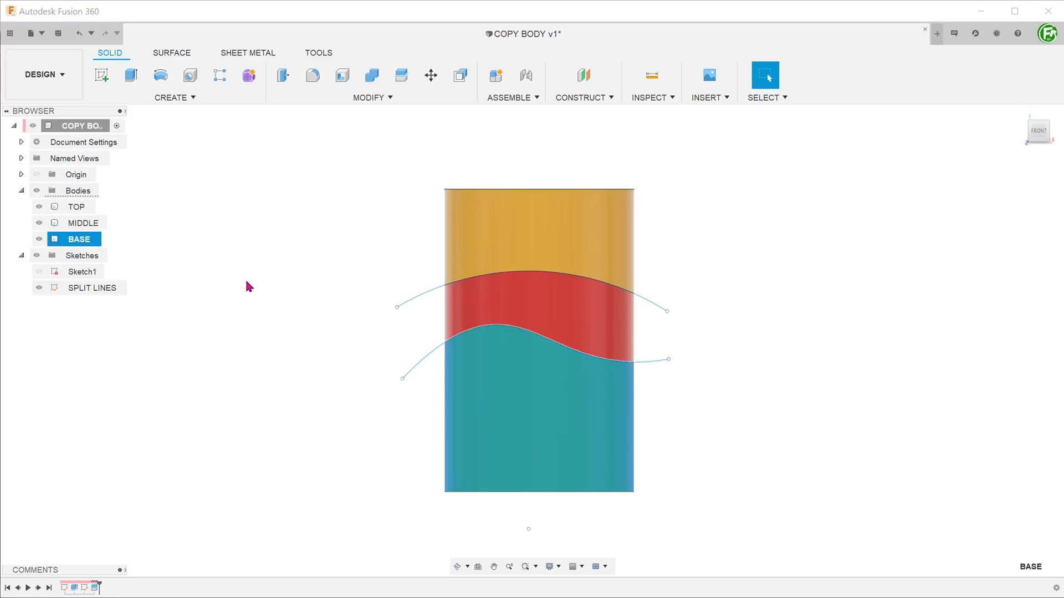
{"action": "left_click", "coordinate": [247, 286]}
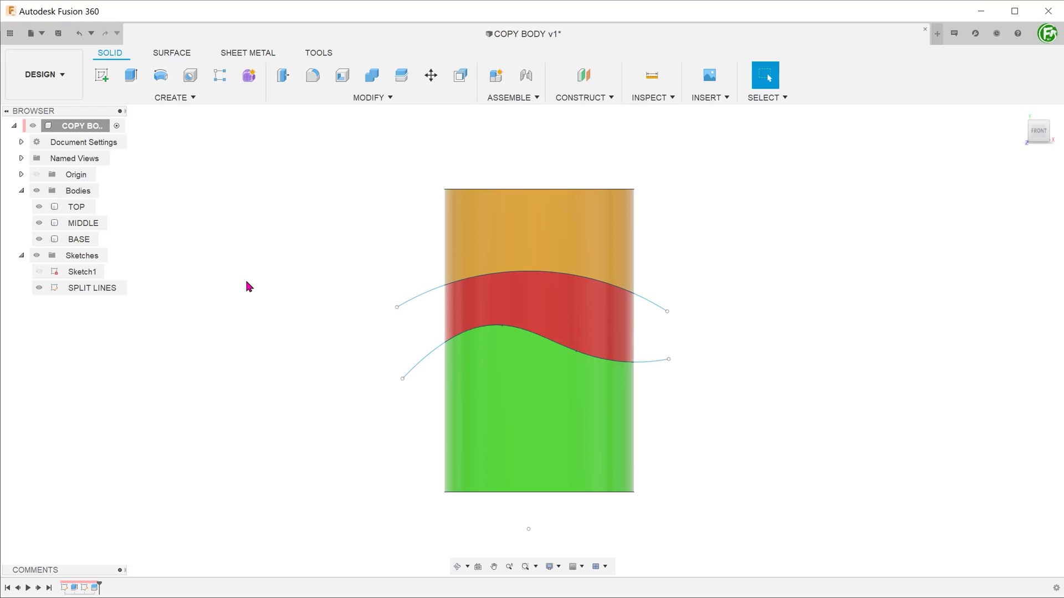
{"action": "left_click", "coordinate": [39, 207]}
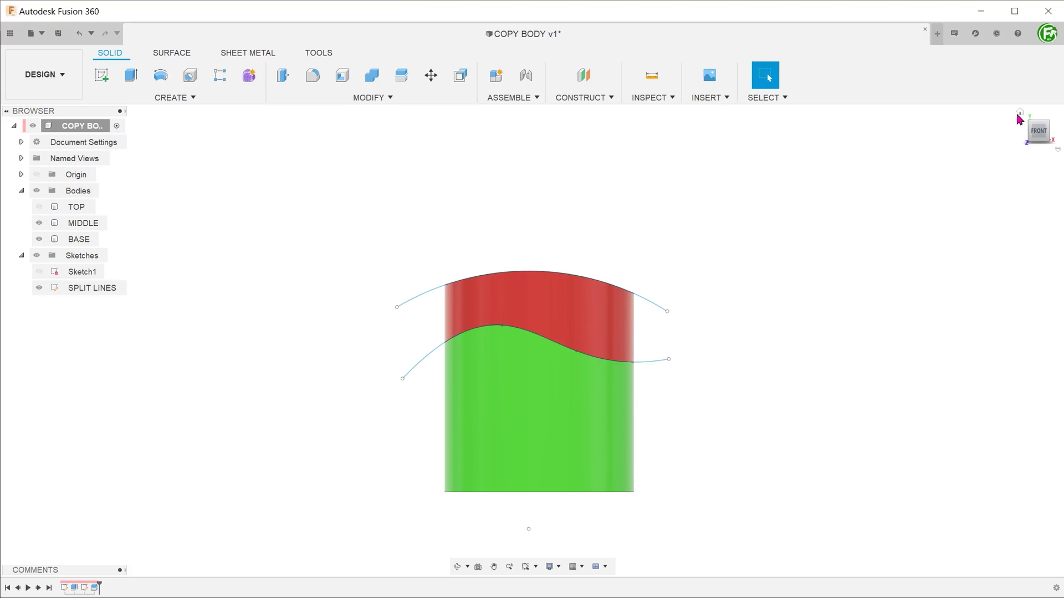
{"action": "left_click", "coordinate": [1052, 119]}
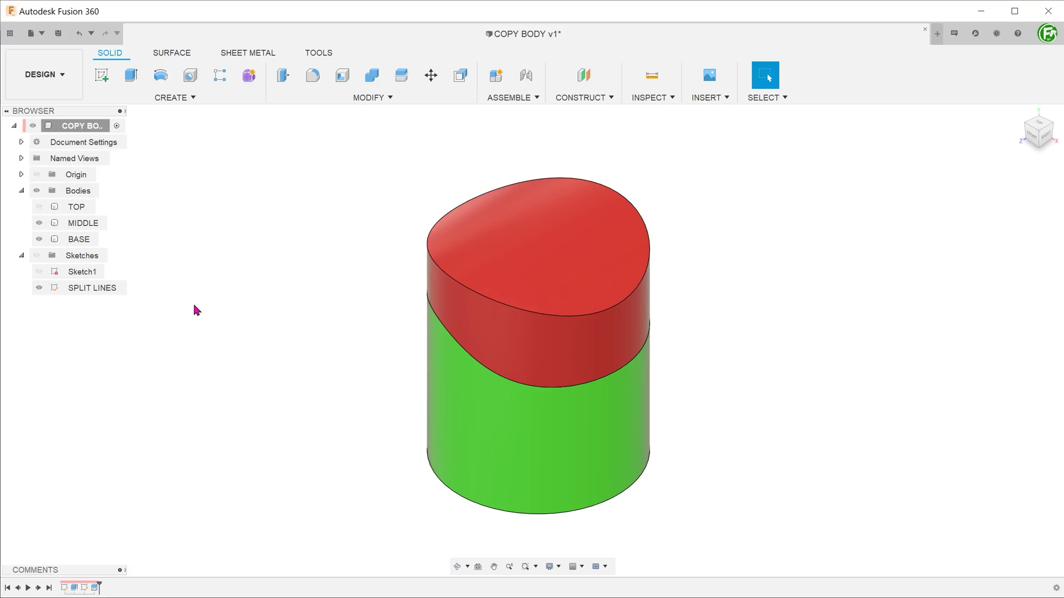
- With BASE hidden, shell MIDDLE 2 mm inward, removing its top and bottom faces
{"action": "left_click", "coordinate": [39, 240]}
{"action": "left_click", "coordinate": [342, 74]}
{"action": "left_click", "coordinate": [459, 228]}
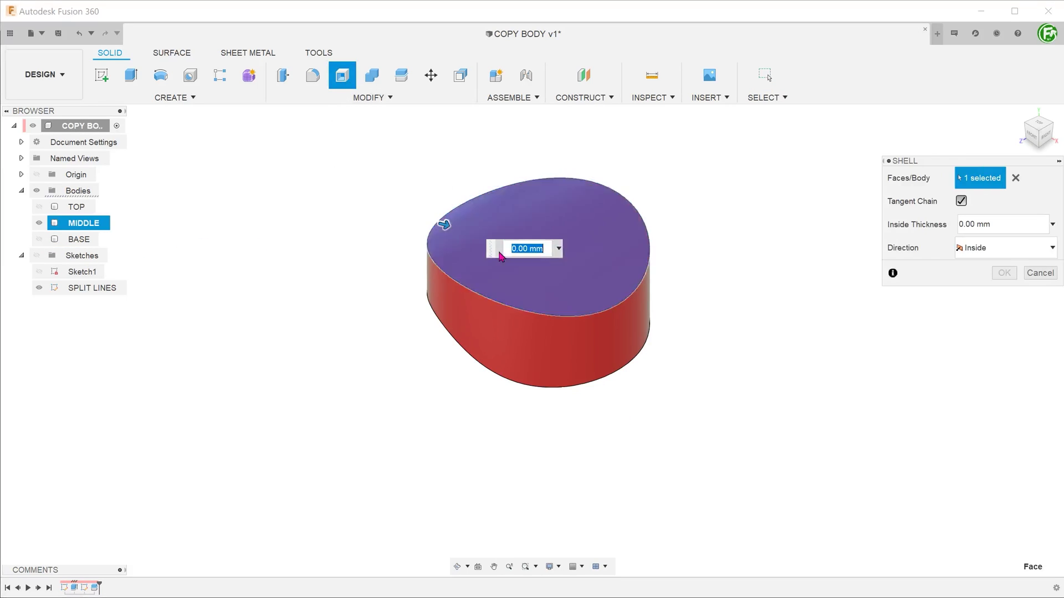
{"action": "left_click", "coordinate": [457, 256]}
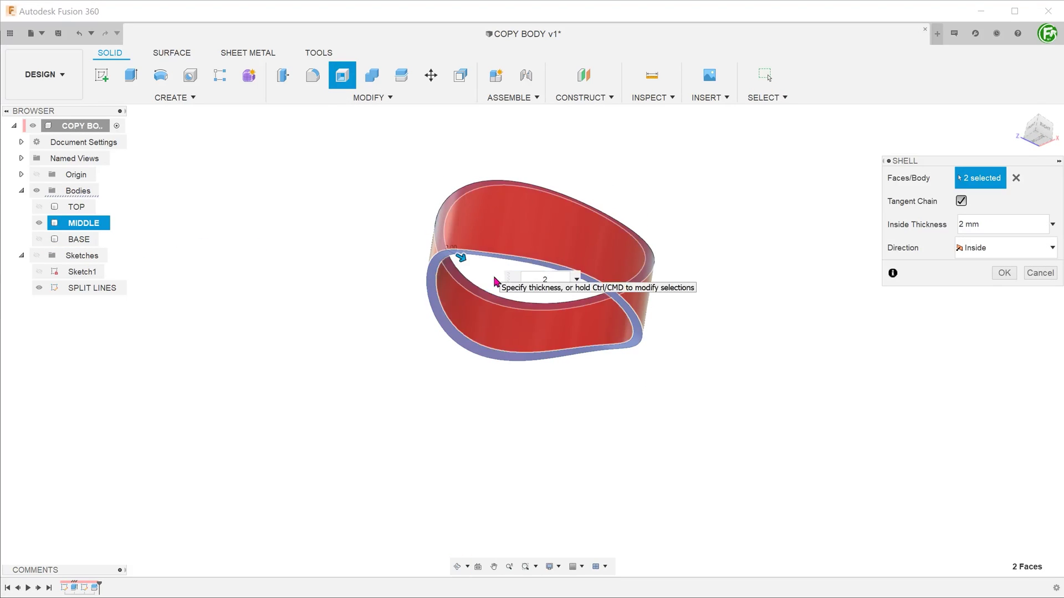
{"action": "type", "text": "2"}
{"action": "left_click", "coordinate": [1002, 273]}
- Show the BASE body again and inspect the shelled ring from the home view
{"action": "left_click", "coordinate": [39, 240]}
{"action": "middle_click_drag", "start_coordinate": [261, 238], "coordinate": [290, 254], "text": "shift"}
{"action": "key", "text": "Escape"}
{"action": "left_click", "coordinate": [1020, 115]}
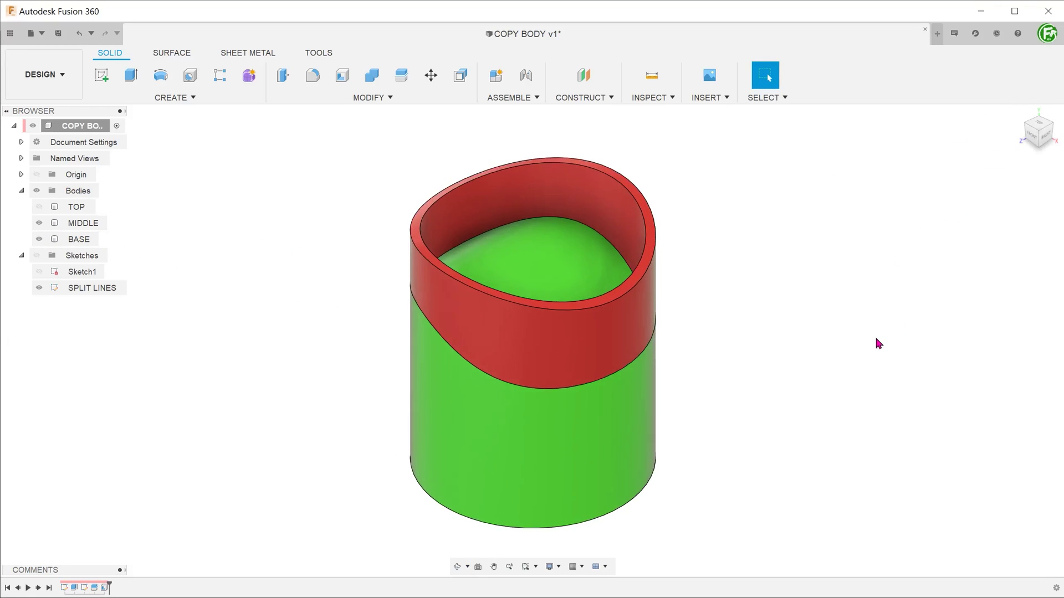
- Press Pull the green base's top face up 27 mm and check it from the side
{"action": "middle_click_drag", "start_coordinate": [879, 343], "coordinate": [733, 284], "text": "shift"}
{"action": "key", "text": "q"}
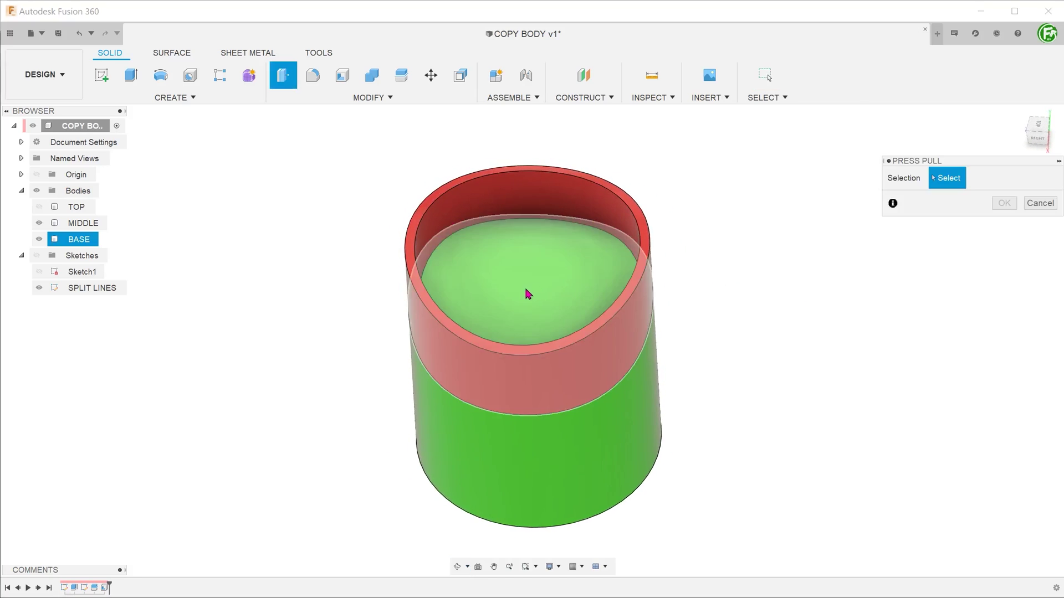
{"action": "left_click", "coordinate": [522, 285]}
{"action": "left_click_drag", "start_coordinate": [522, 285], "coordinate": [514, 235]}
{"action": "middle_click_drag", "start_coordinate": [708, 323], "coordinate": [691, 297], "text": "shift"}
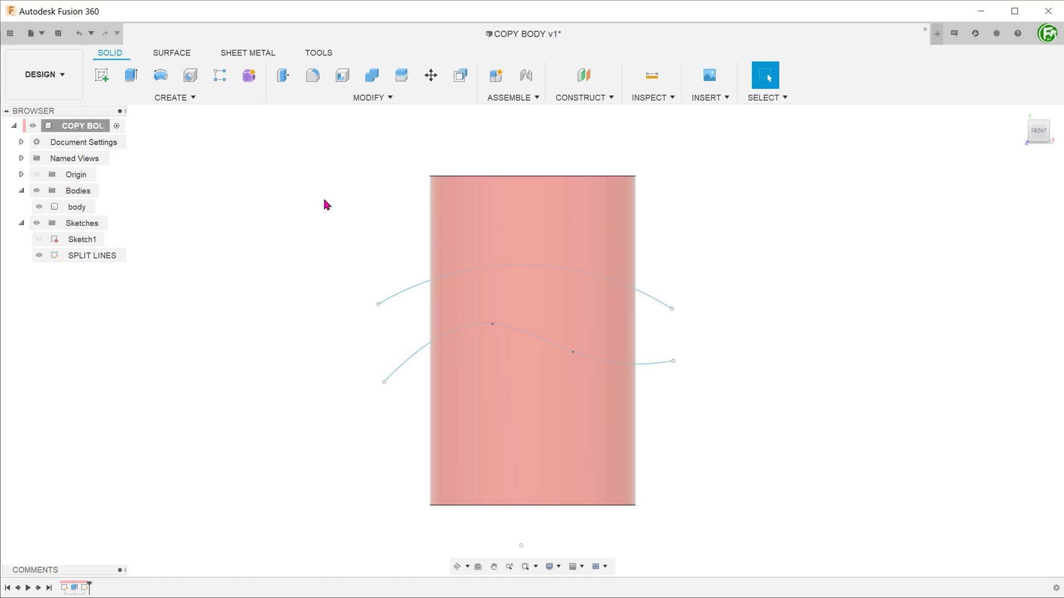
- Split the cylinder body using the upper curve as the splitting tool
{"action": "left_click", "coordinate": [330, 99]}
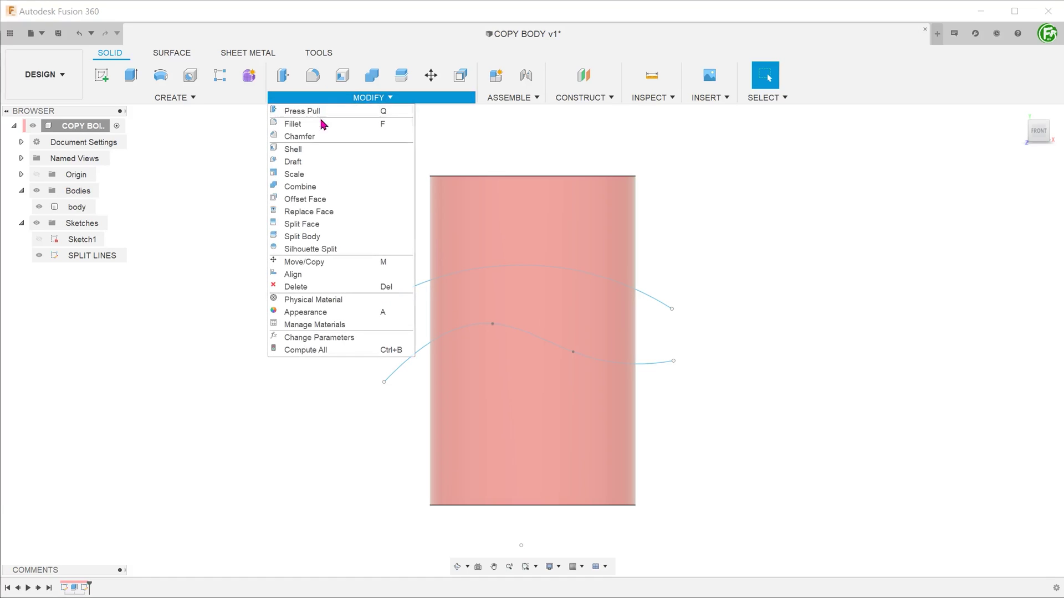
{"action": "left_click", "coordinate": [313, 237]}
{"action": "left_click", "coordinate": [482, 233]}
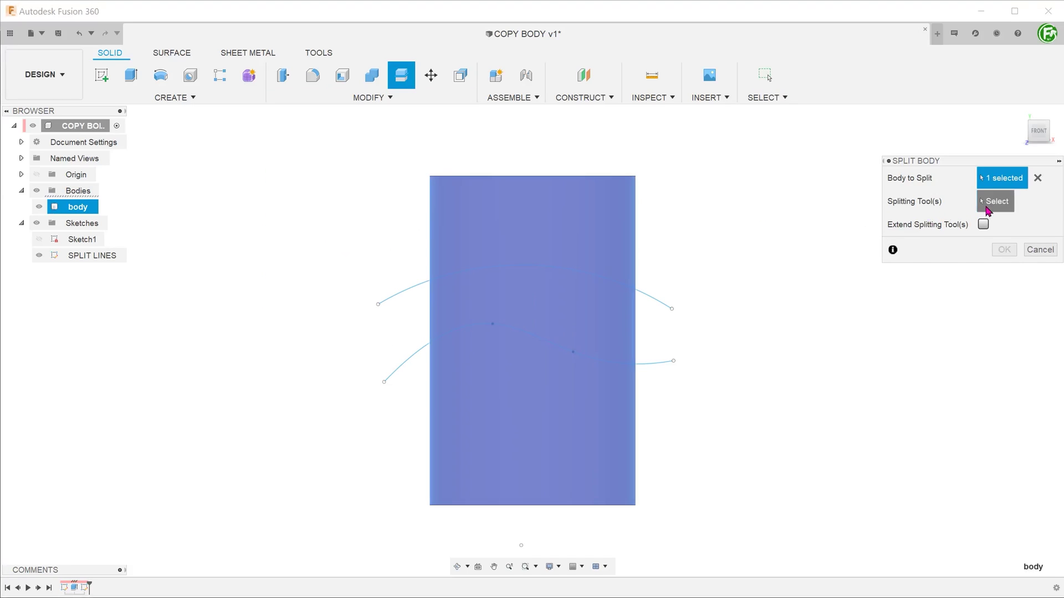
{"action": "left_click", "coordinate": [659, 304]}
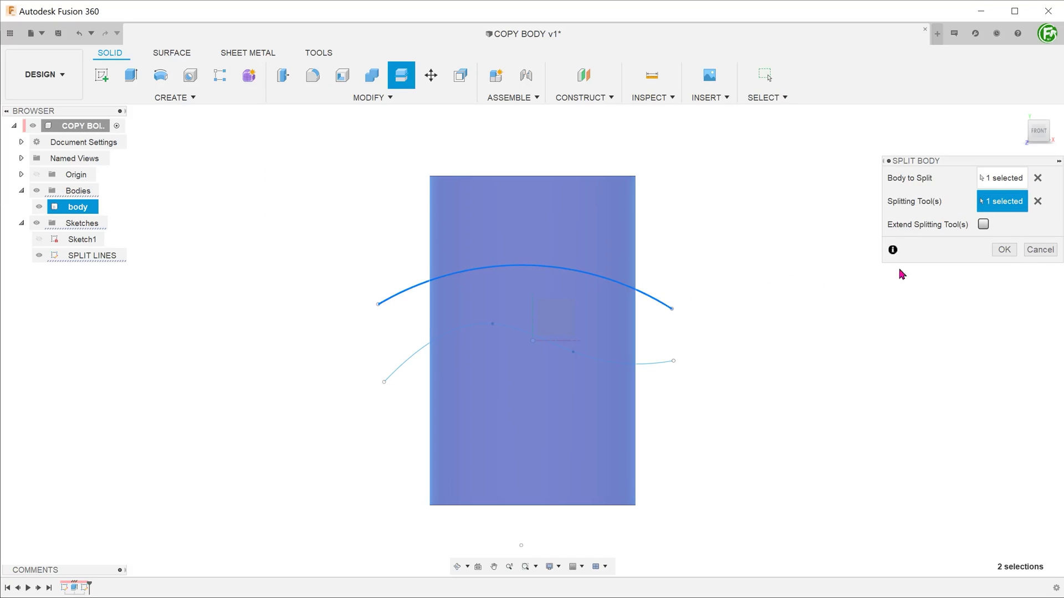
{"action": "left_click", "coordinate": [1004, 249]}
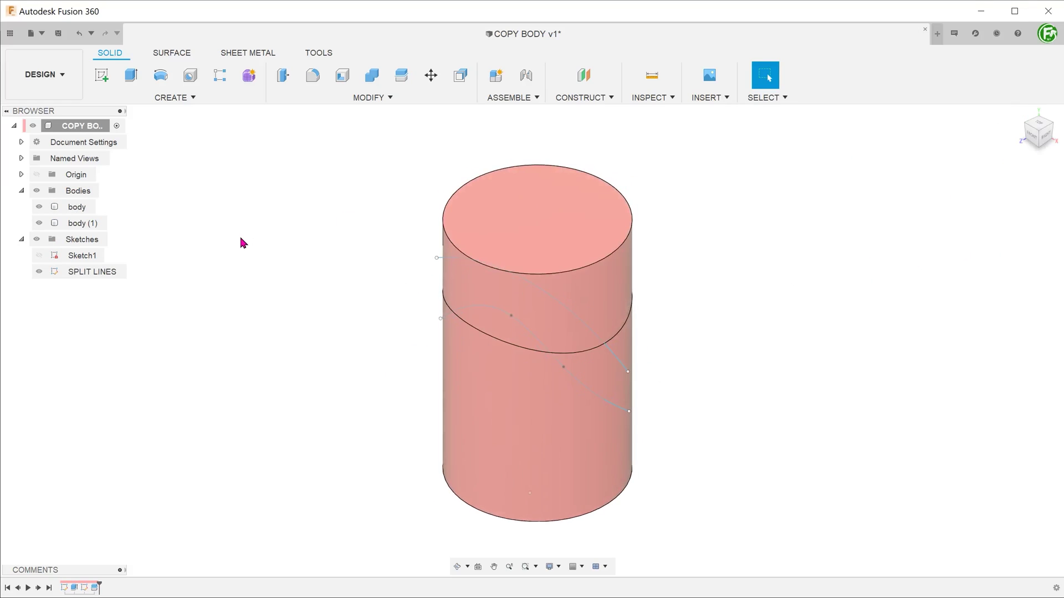
- Rename body (1) to top, hide it, and move it above body in the Browser
{"action": "double_click", "coordinate": [78, 222]}
{"action": "type", "text": "top"}
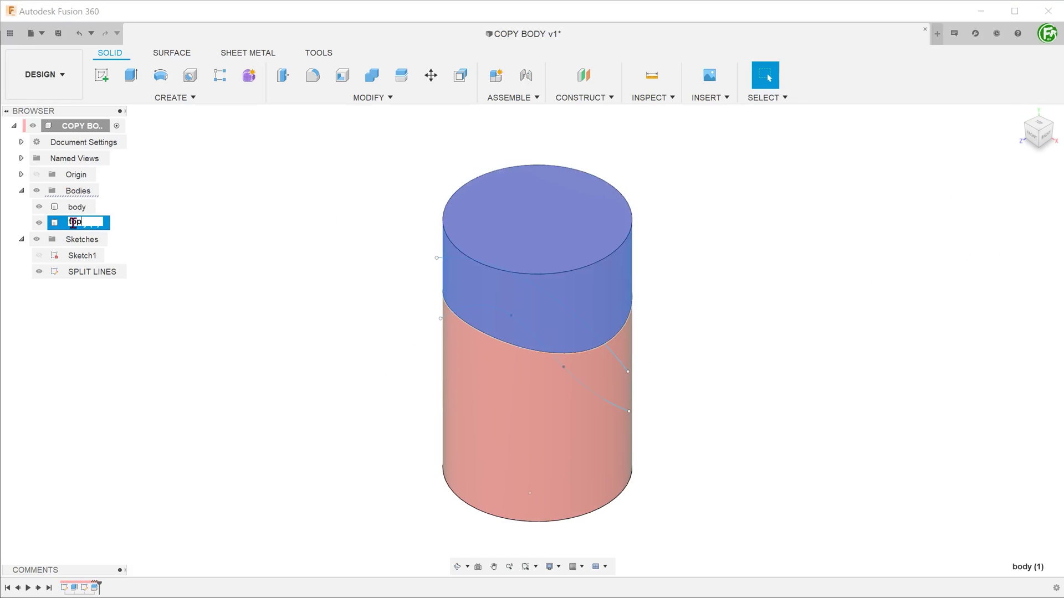
{"action": "key", "text": "Return"}
{"action": "left_click", "coordinate": [39, 223]}
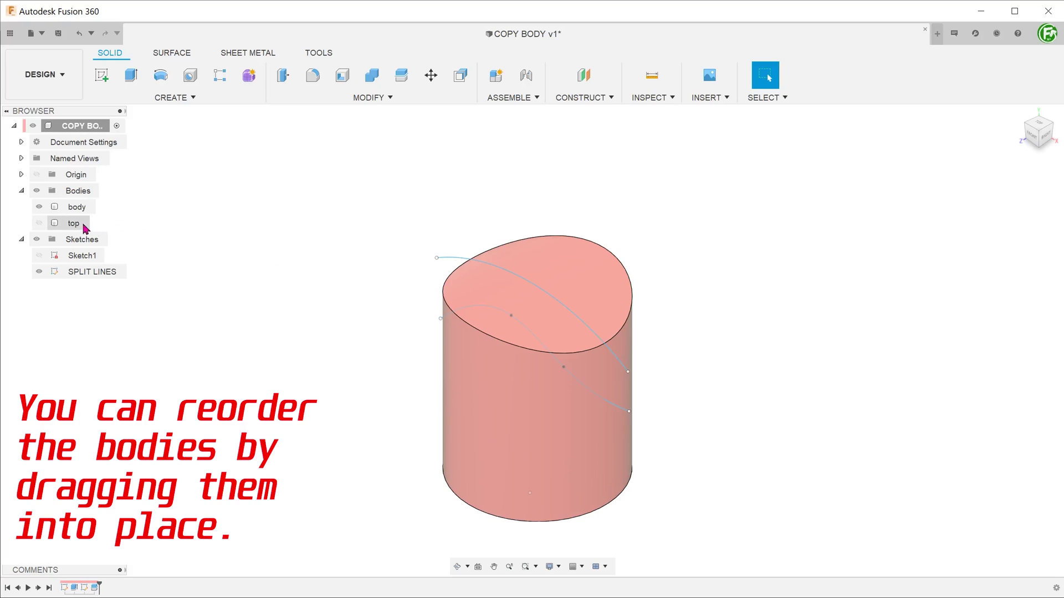
{"action": "left_click_drag", "start_coordinate": [77, 223], "coordinate": [82, 205]}
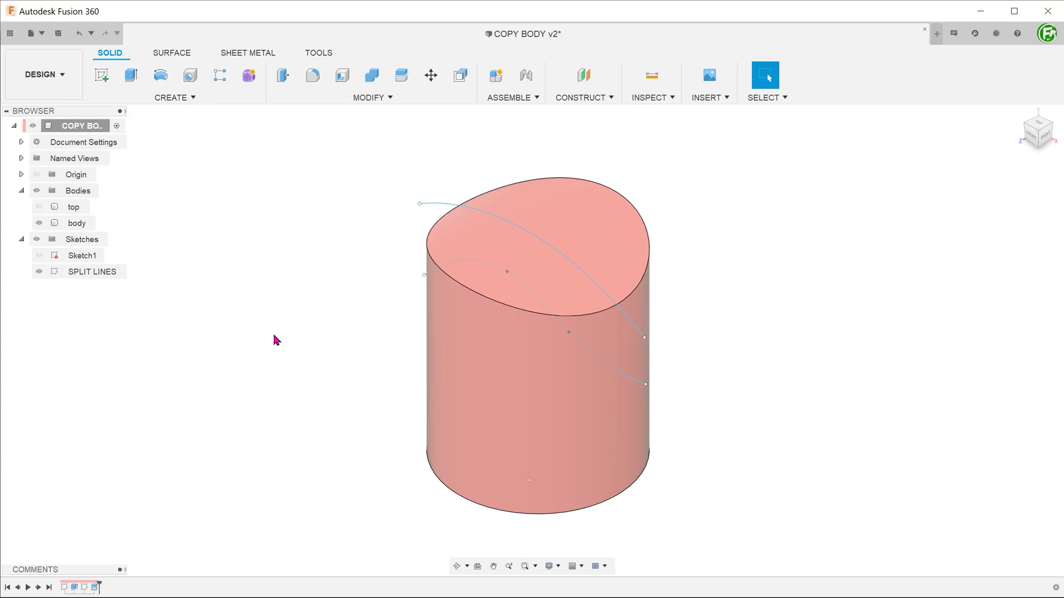
- Rename the remaining lower body to ring + base
{"action": "left_click", "coordinate": [89, 224]}
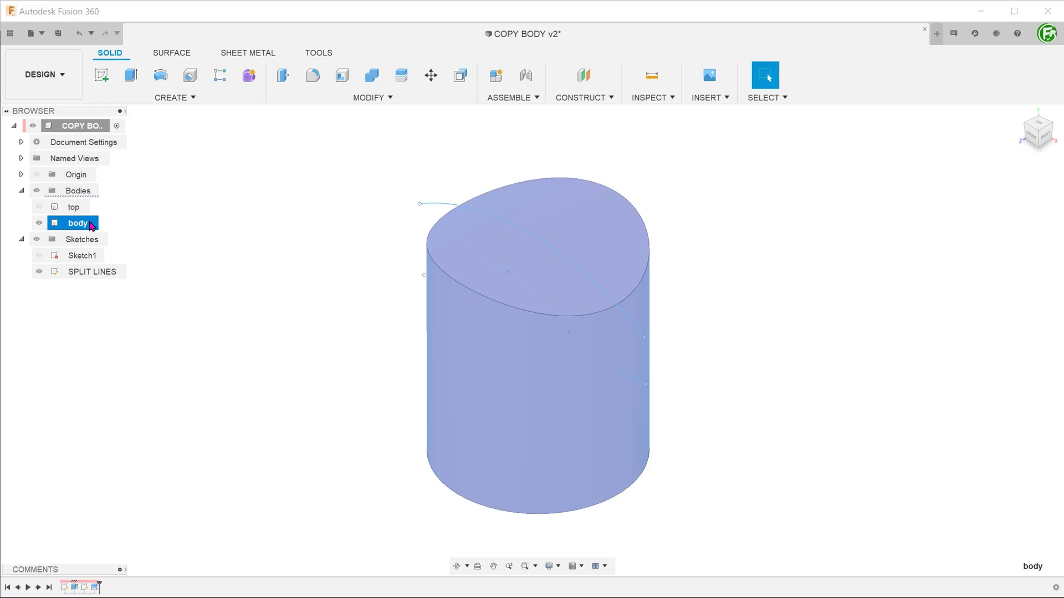
{"action": "double_click", "coordinate": [90, 224]}
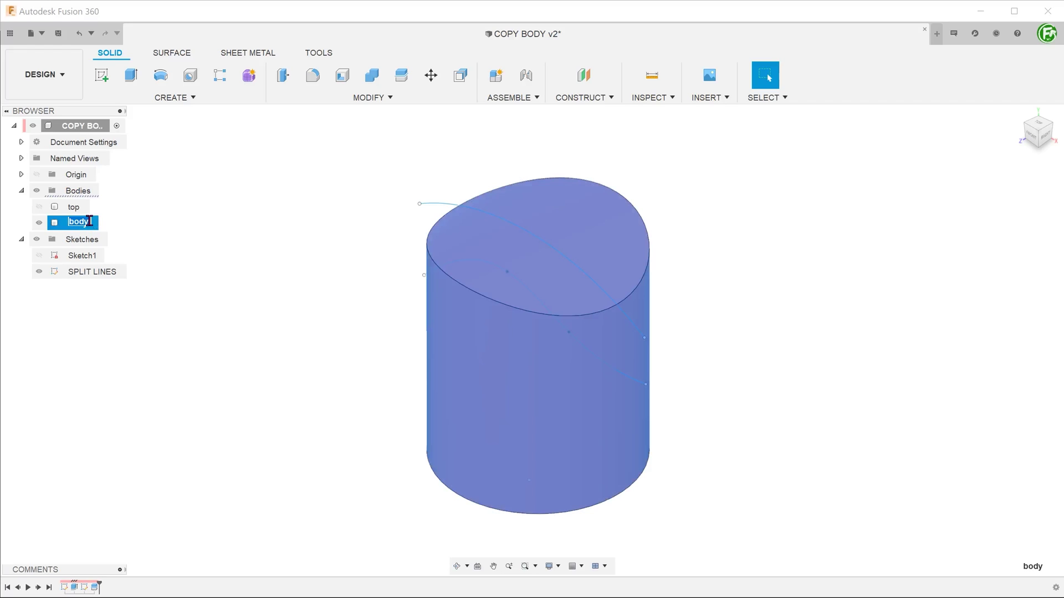
{"action": "type", "text": "ring - base"}
{"action": "key", "text": "Return"}
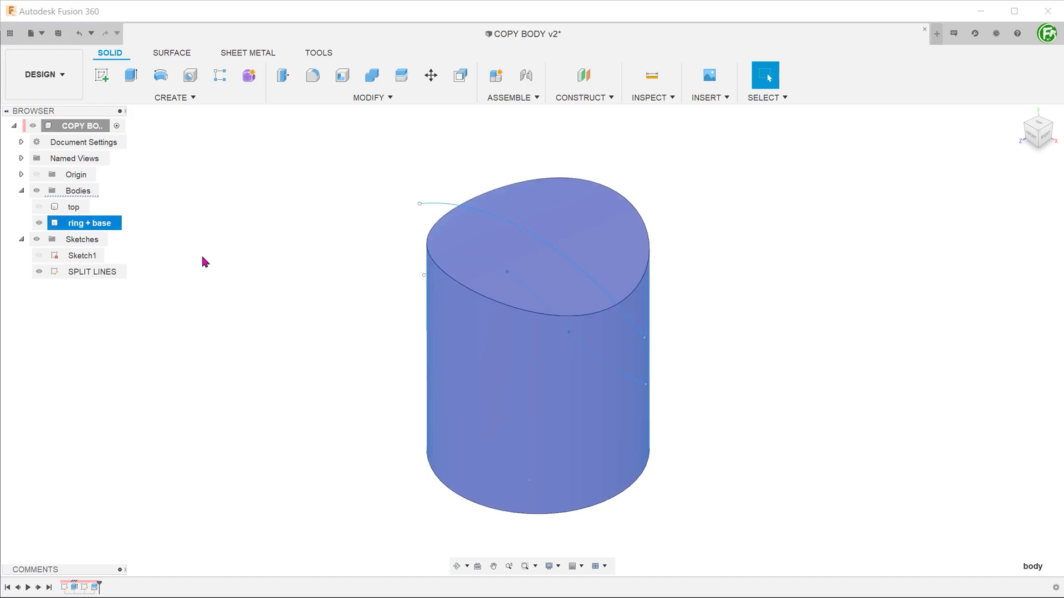
{"action": "left_click", "coordinate": [251, 276]}
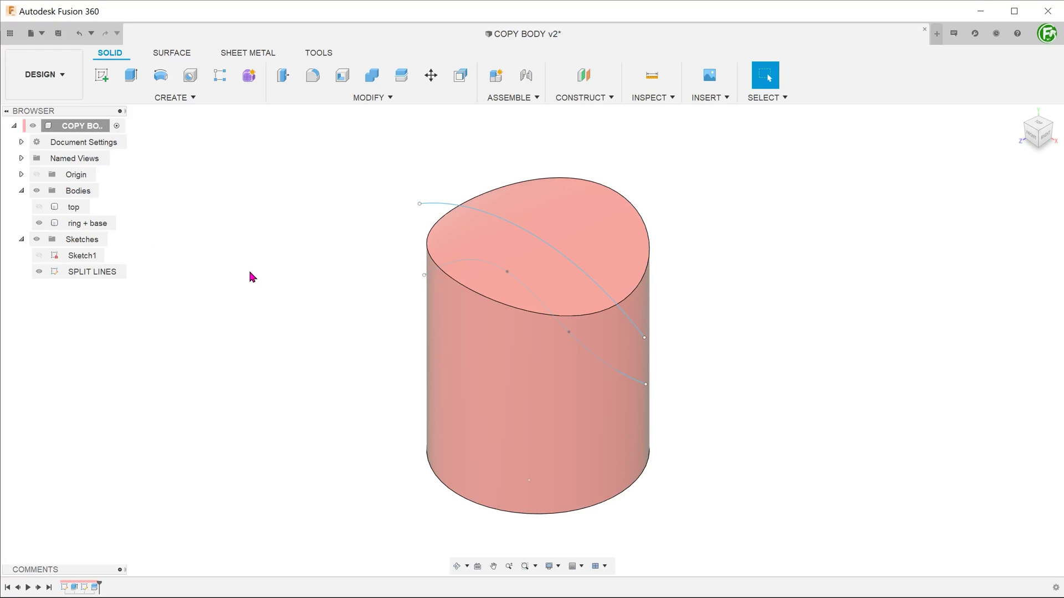
- Hide the split lines and copy-paste ring + base in place as a duplicate
{"action": "key", "text": "v"}
{"action": "left_click", "coordinate": [111, 224]}
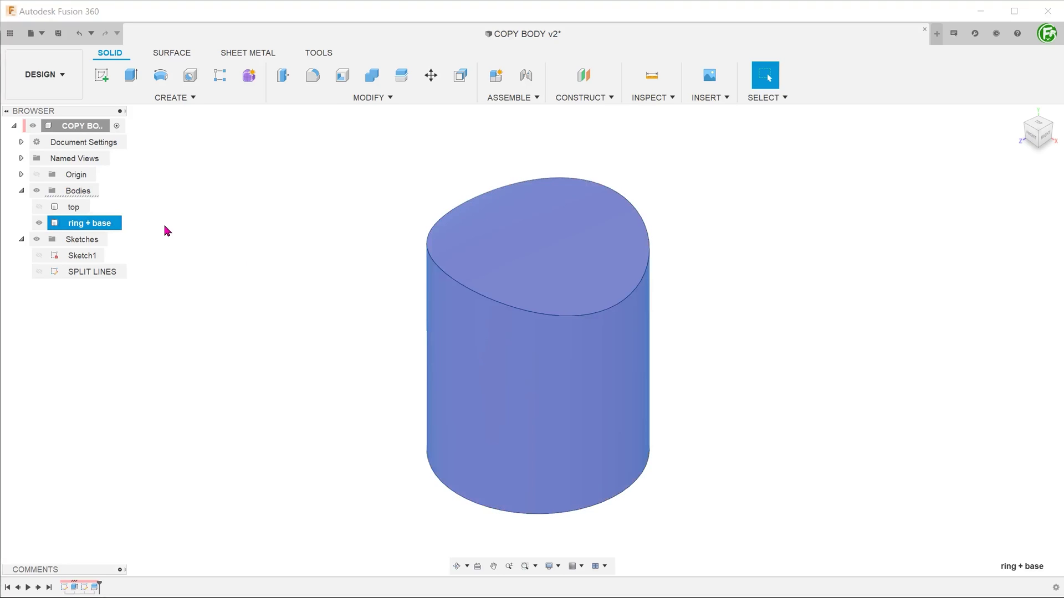
{"action": "key", "text": "ctrl+c"}
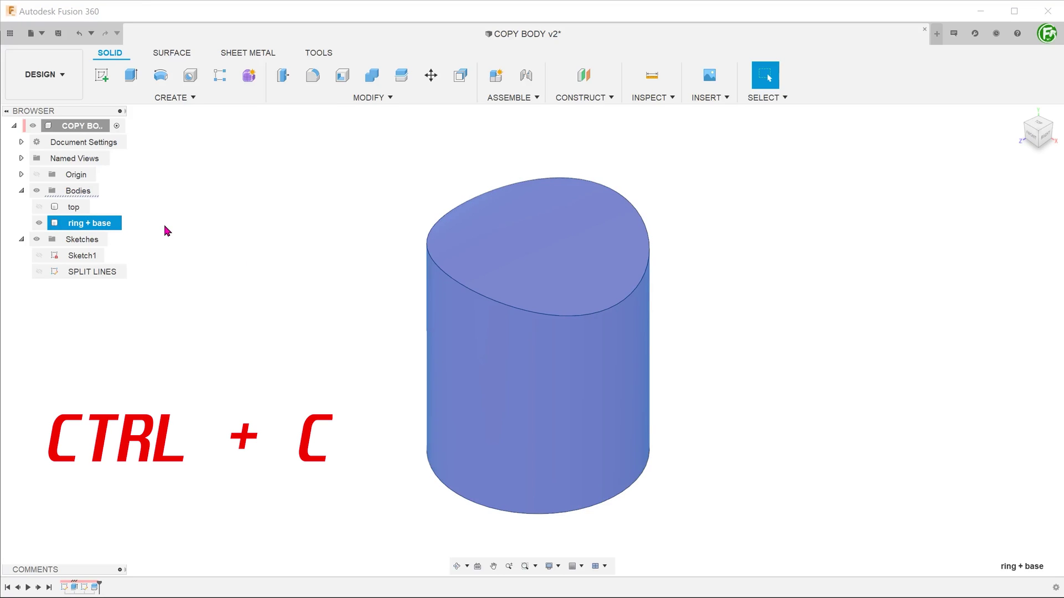
{"action": "key", "text": "ctrl+v"}
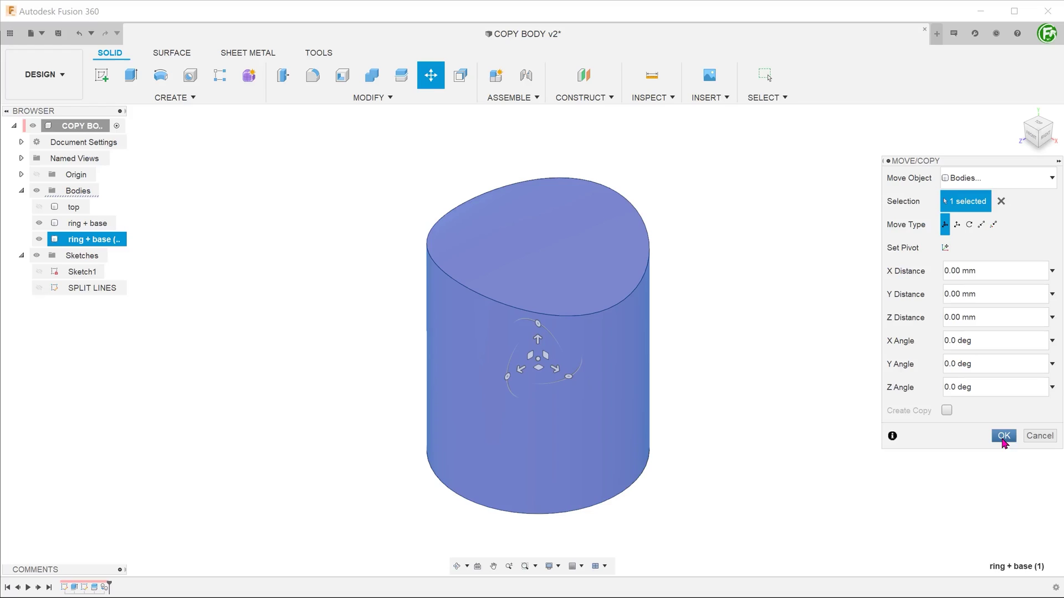
{"action": "left_click", "coordinate": [1004, 437]}
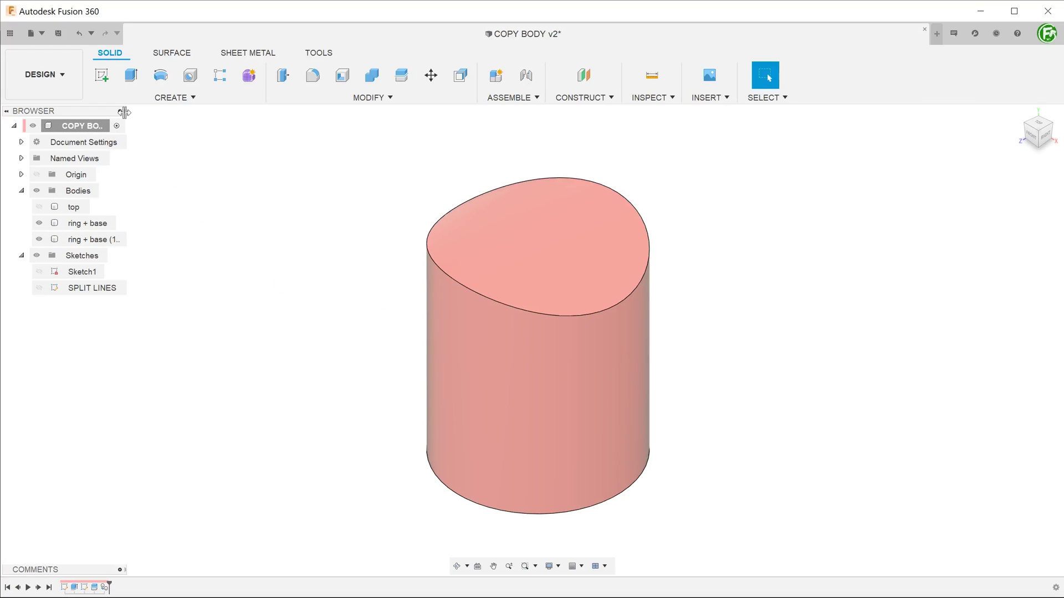
- Widen the Browser and compare the original ring + base with ring + base (1)
{"action": "left_click_drag", "start_coordinate": [127, 114], "coordinate": [175, 114]}
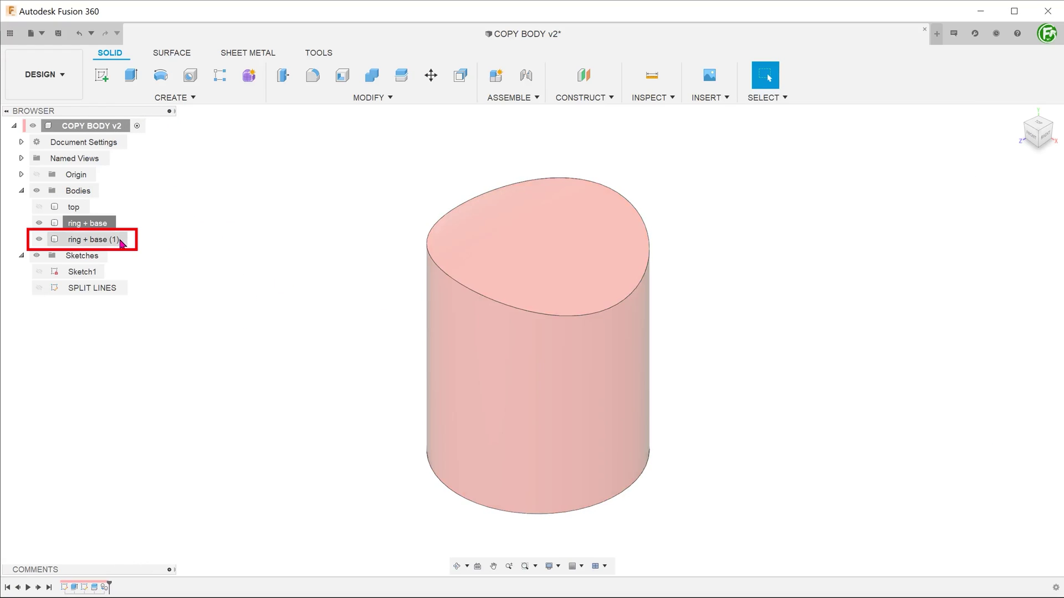
{"action": "left_click", "coordinate": [121, 241]}
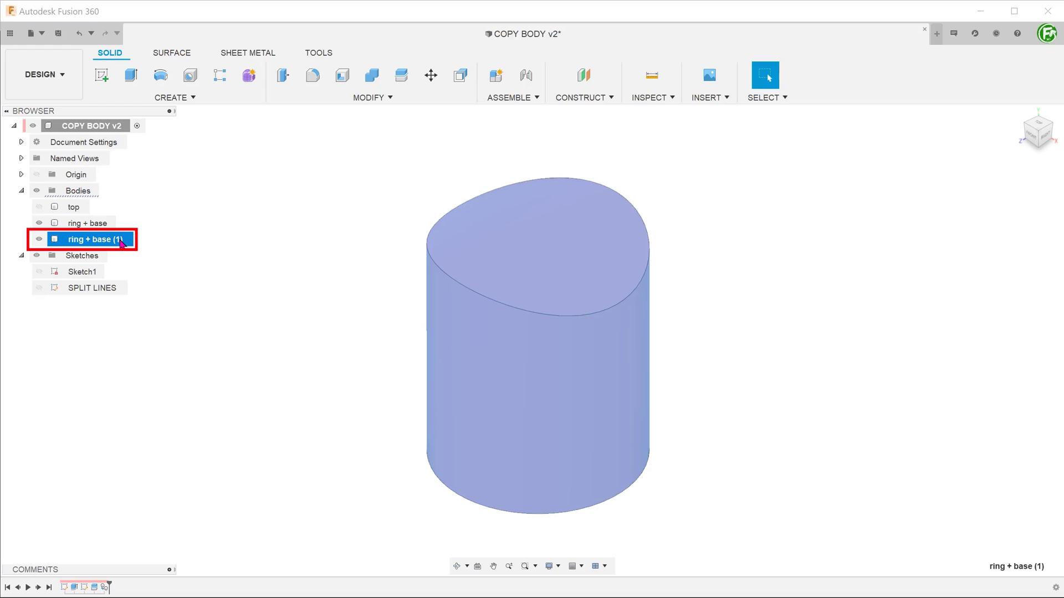
{"action": "left_click", "coordinate": [105, 224]}
{"action": "left_click", "coordinate": [118, 242]}
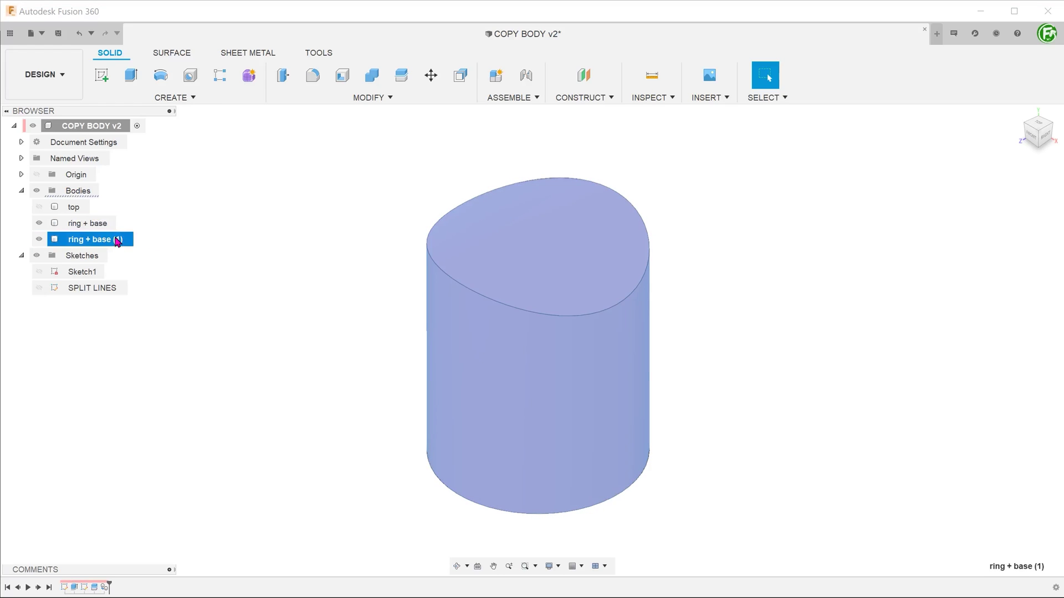
{"action": "left_click", "coordinate": [185, 272]}
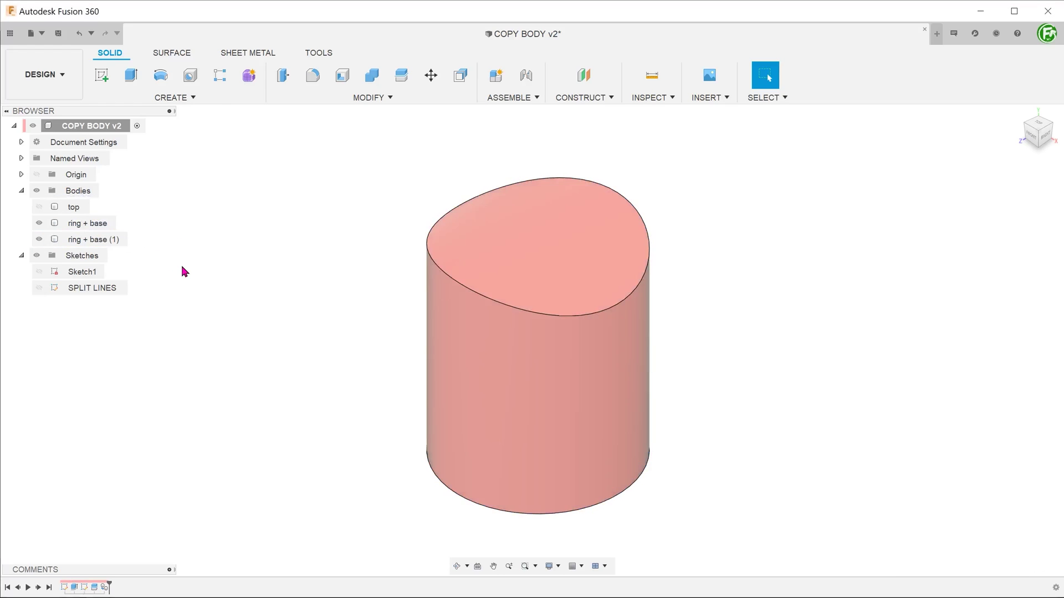
- Copy ring + base from its context menu, then dismiss the paste menu
{"action": "right_click", "coordinate": [109, 224]}
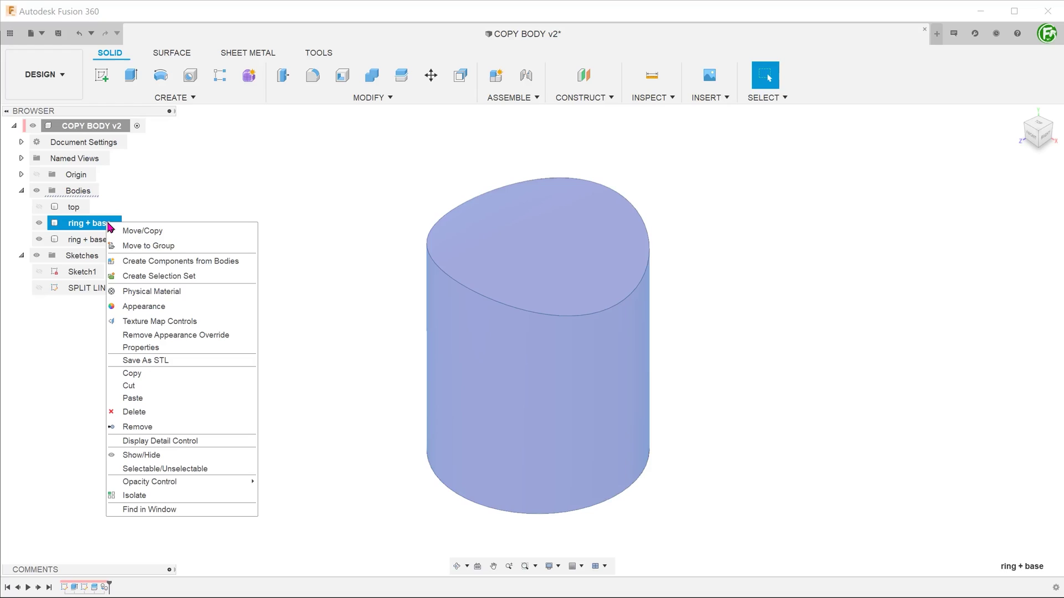
{"action": "left_click", "coordinate": [183, 374]}
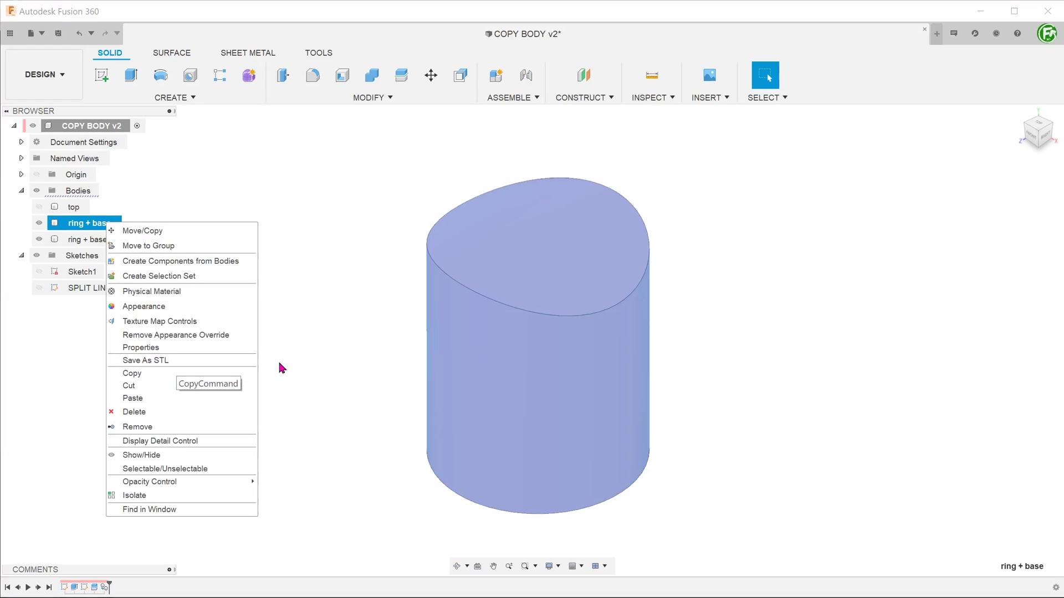
{"action": "right_click", "coordinate": [199, 269]}
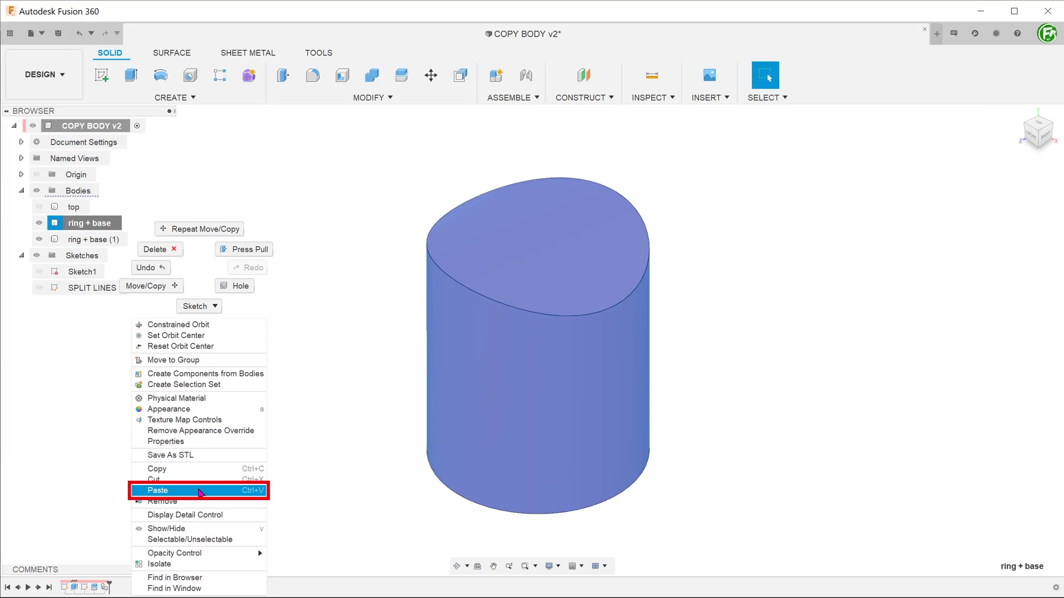
{"action": "left_click", "coordinate": [323, 397]}
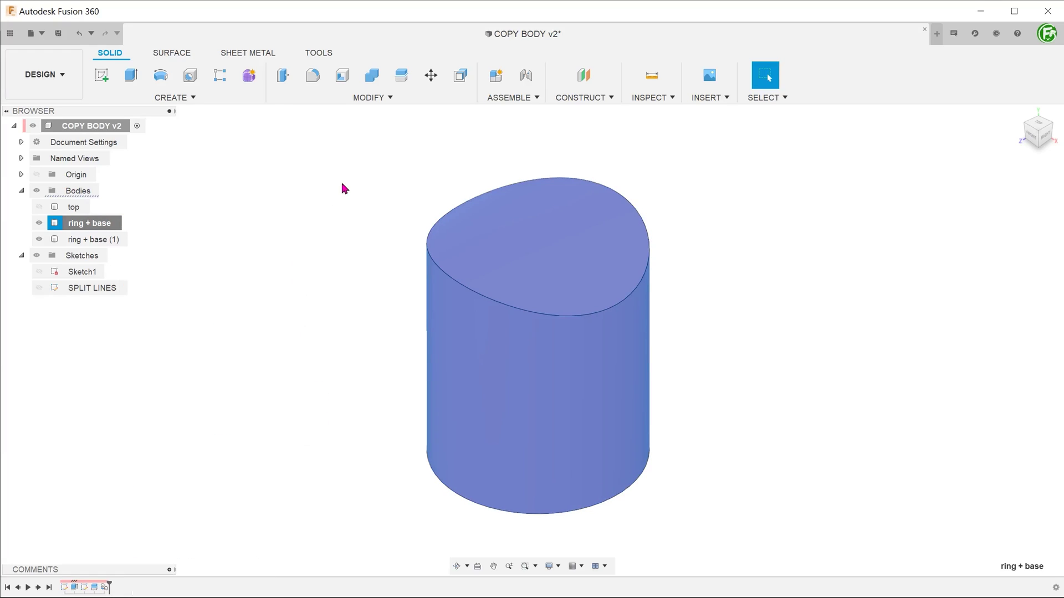
- Try Move/Copy on the cylinder with Create Copy enabled, then cancel it
{"action": "left_click", "coordinate": [367, 98]}
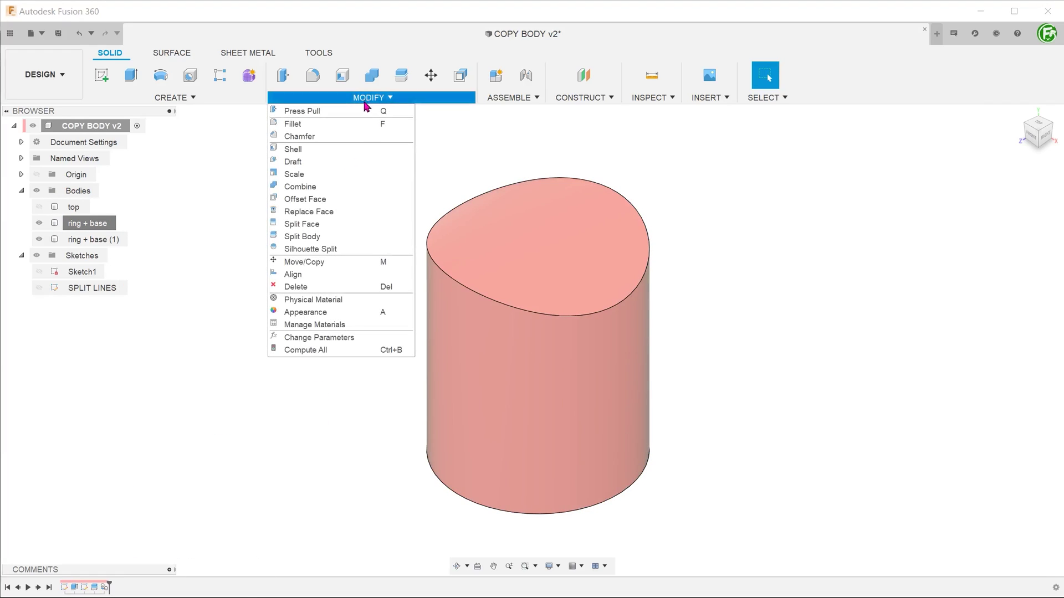
{"action": "left_click", "coordinate": [367, 265]}
{"action": "left_click", "coordinate": [515, 350]}
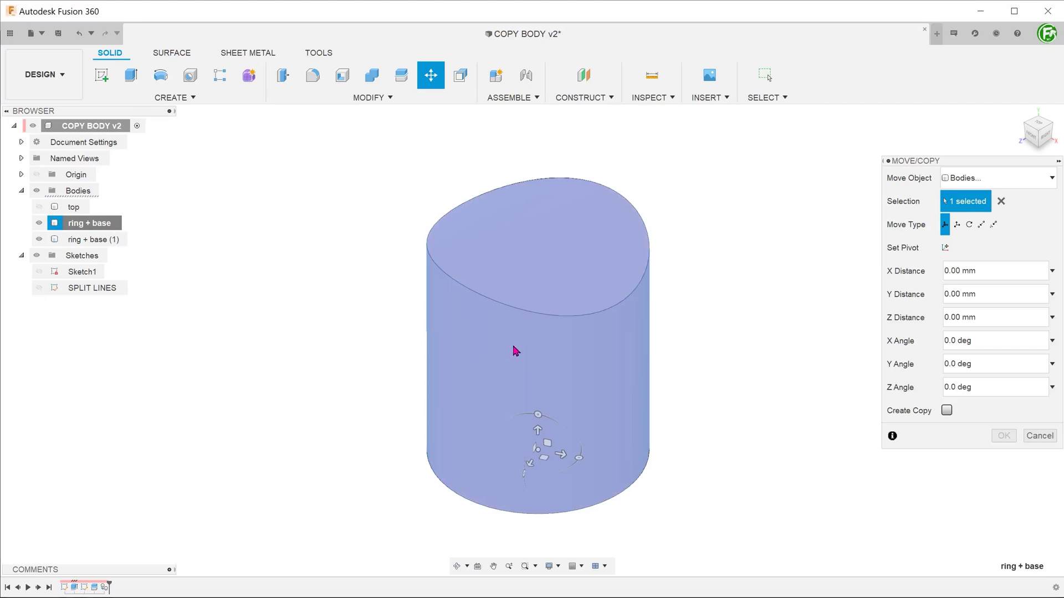
{"action": "left_click", "coordinate": [947, 411]}
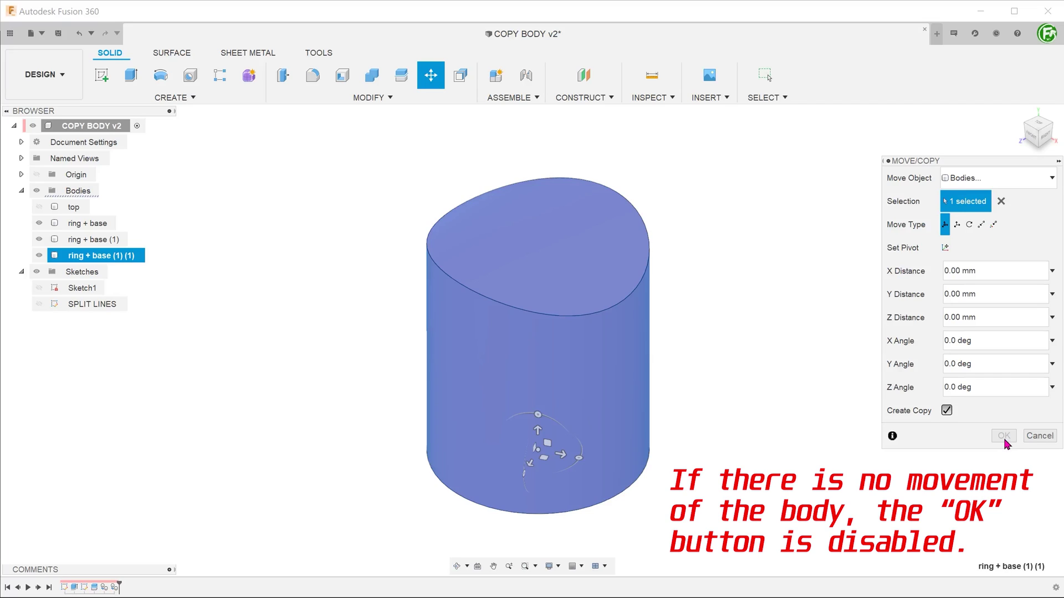
{"action": "key", "text": "Escape"}
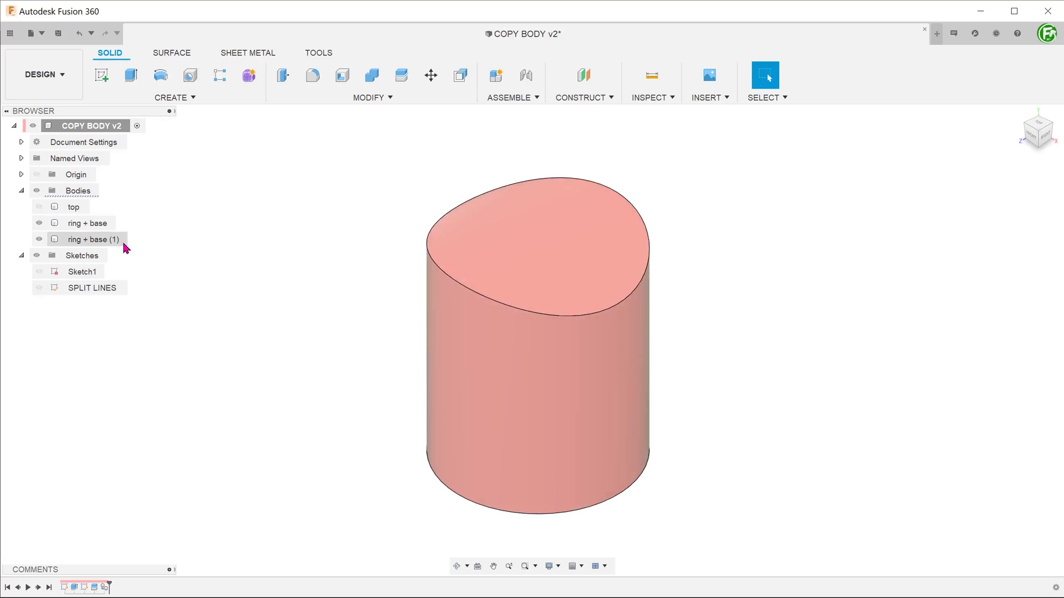
- Rename the duplicate to ring + base copy, hide the original, and show SPLIT LINES
{"action": "double_click", "coordinate": [124, 239]}
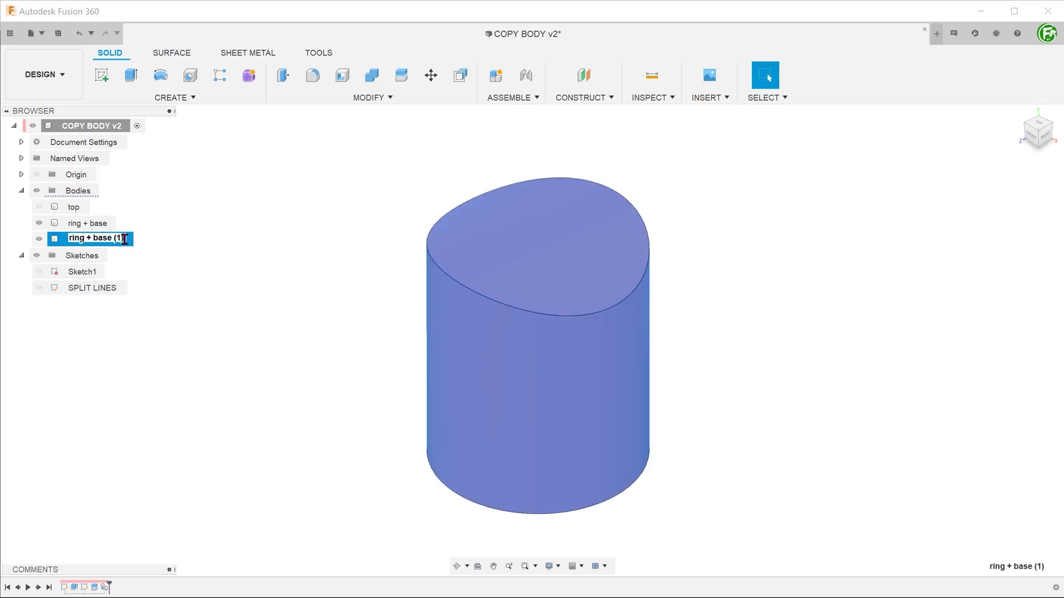
{"action": "type", "text": "copy"}
{"action": "key", "text": "Return"}
{"action": "left_click", "coordinate": [249, 348]}
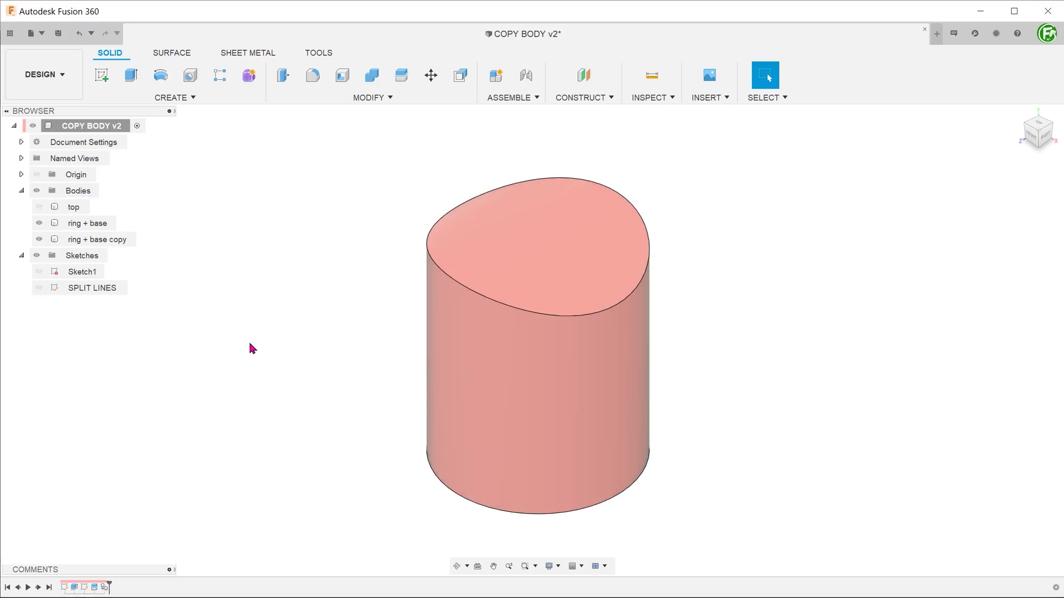
{"action": "left_click", "coordinate": [39, 223]}
{"action": "left_click", "coordinate": [39, 287]}
- Split ring + base copy along the wavy curve, picked in the front view
{"action": "left_click", "coordinate": [370, 98]}
{"action": "left_click", "coordinate": [328, 237]}
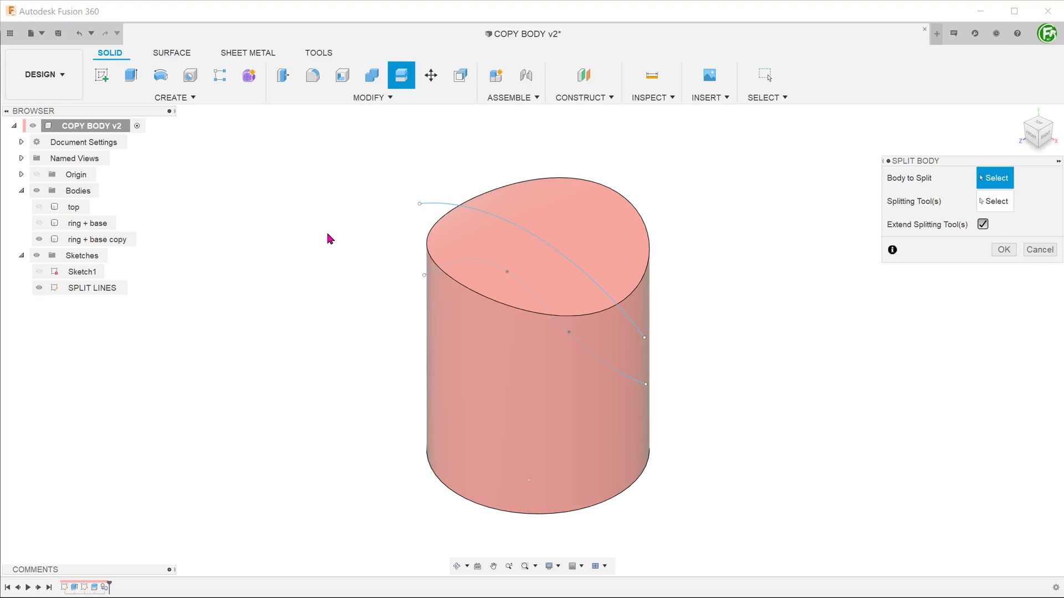
{"action": "left_click", "coordinate": [482, 268]}
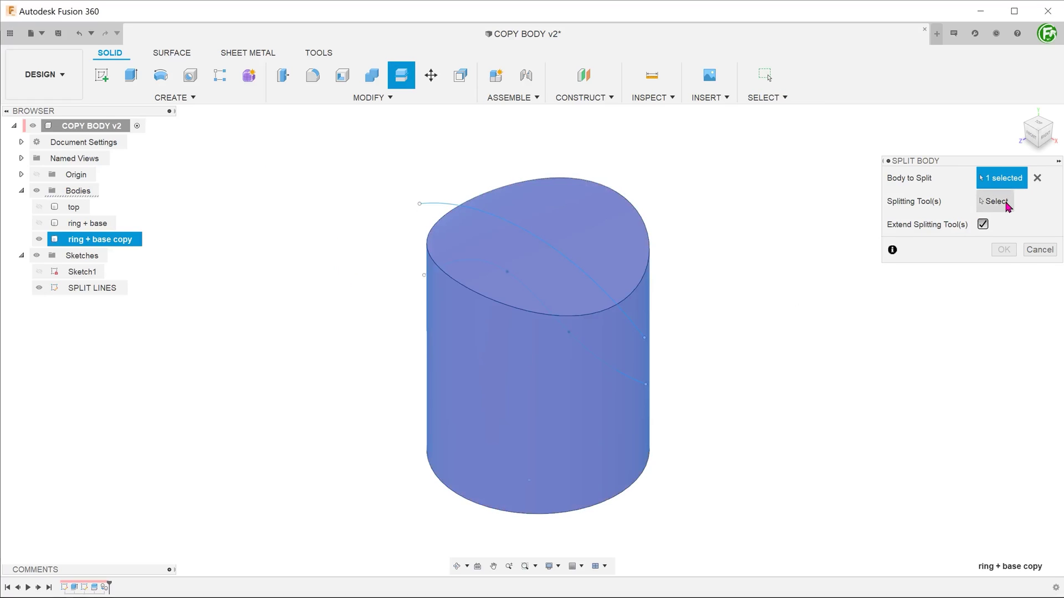
{"action": "left_click", "coordinate": [1006, 203]}
{"action": "left_click", "coordinate": [1030, 134]}
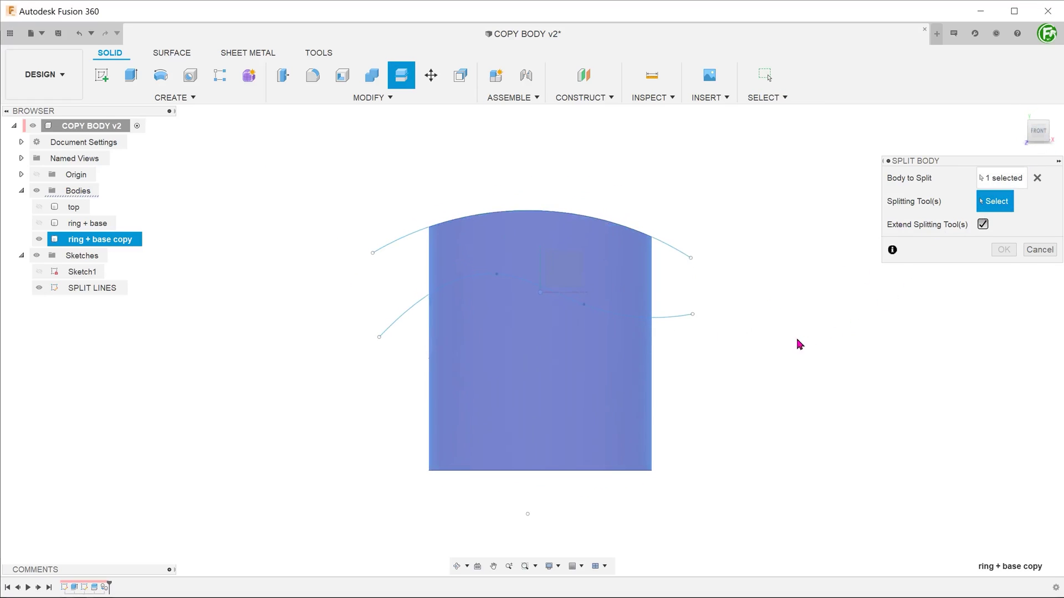
{"action": "left_click", "coordinate": [672, 321]}
{"action": "left_click", "coordinate": [1002, 249]}
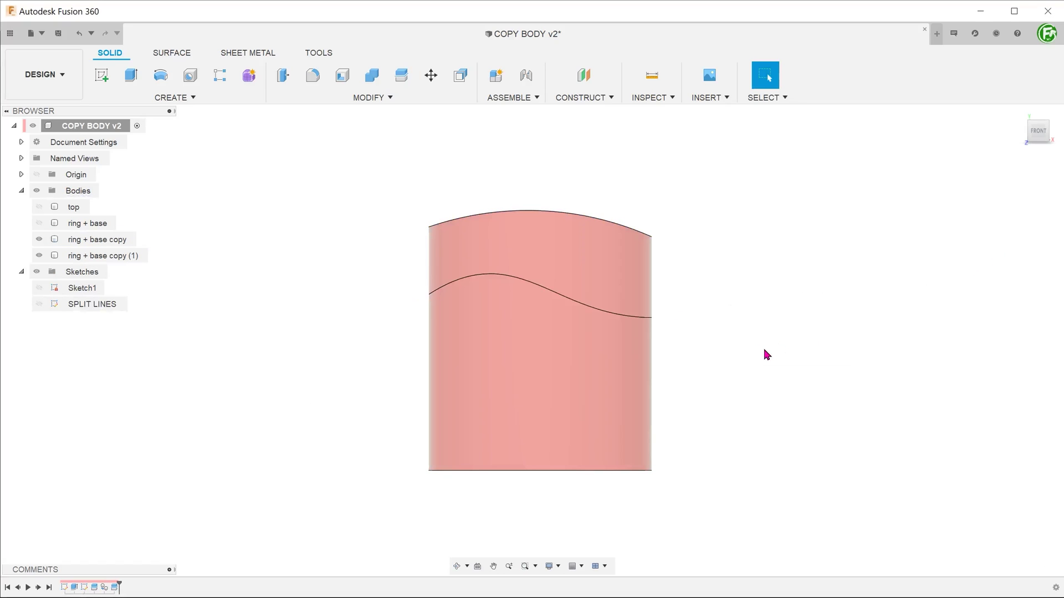
{"action": "left_click", "coordinate": [1021, 117]}
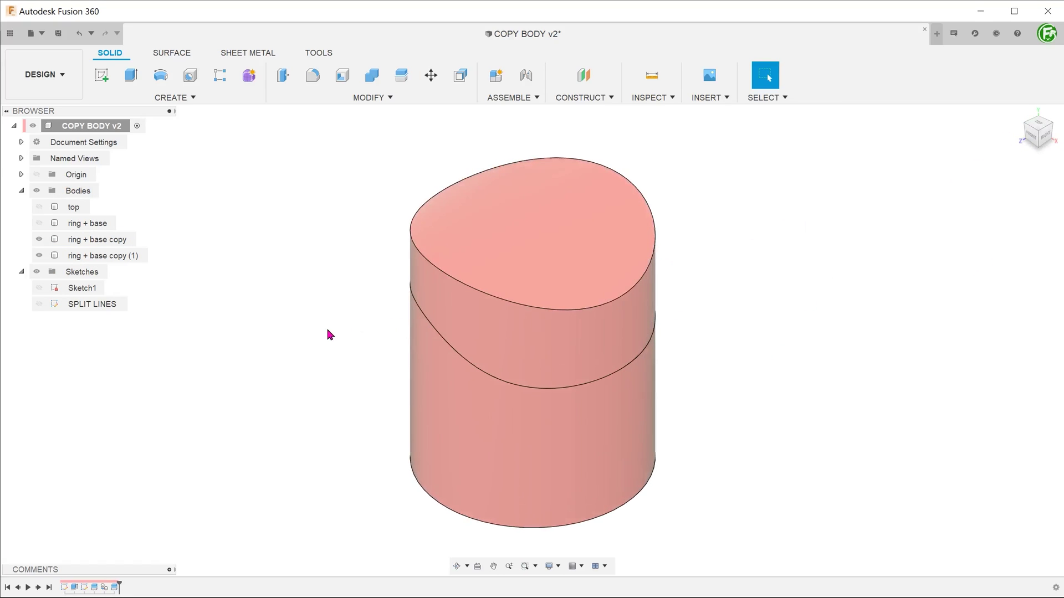
- Rename ring + base copy to ring
{"action": "left_click", "coordinate": [128, 240]}
{"action": "double_click", "coordinate": [128, 240]}
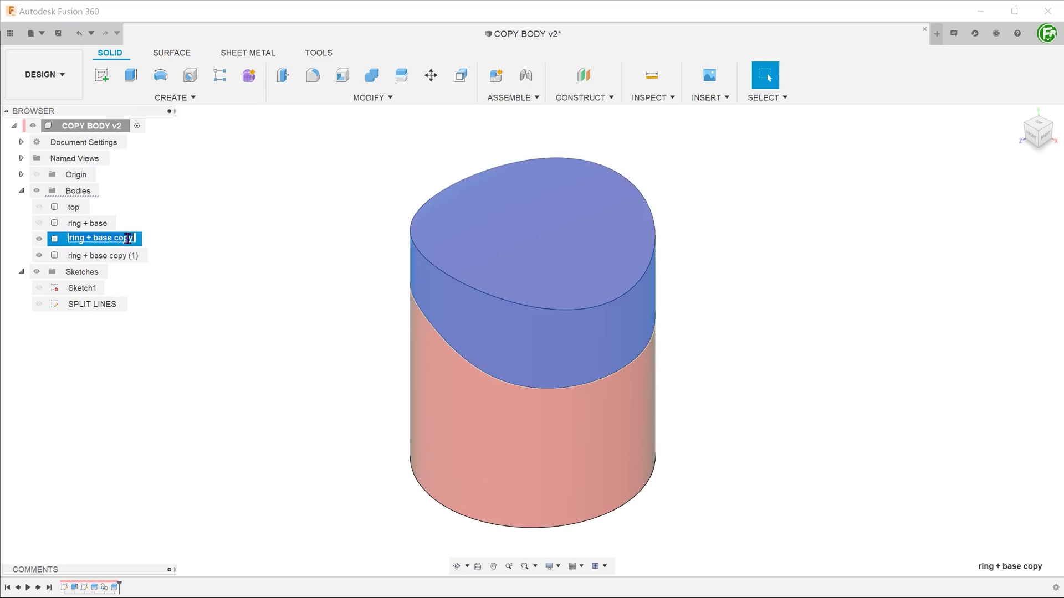
{"action": "type", "text": "ring"}
{"action": "key", "text": "Return"}
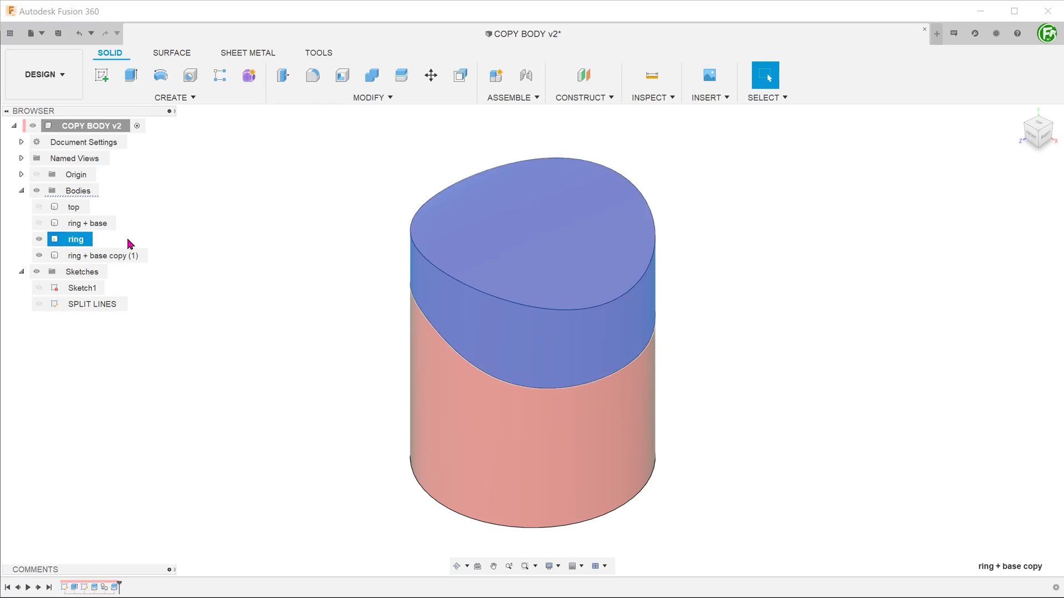
- Remove the lower piece ring + base copy (1) from the design
{"action": "left_click", "coordinate": [110, 256]}
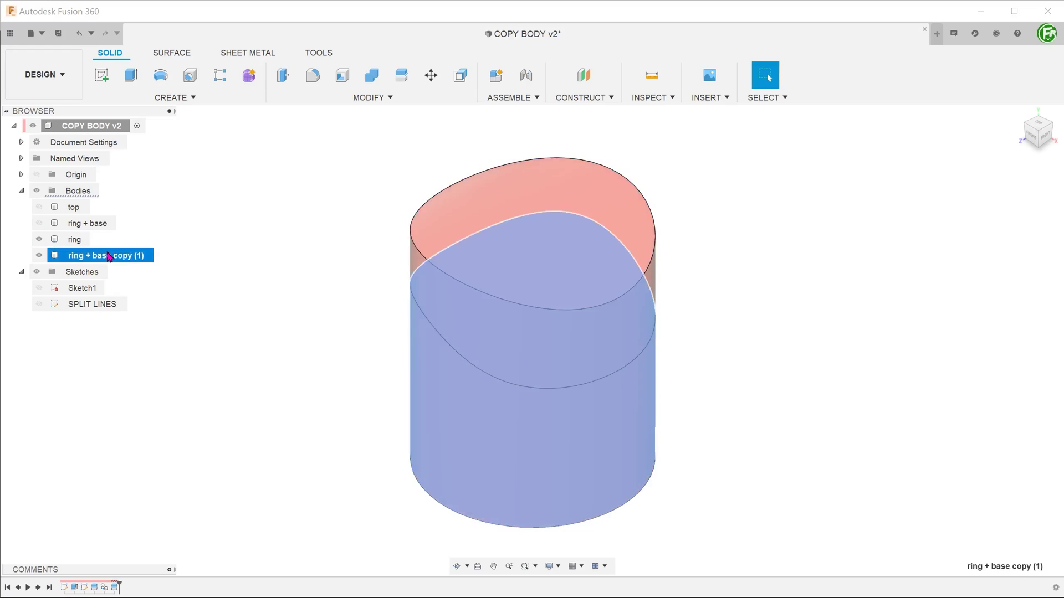
{"action": "right_click", "coordinate": [110, 256]}
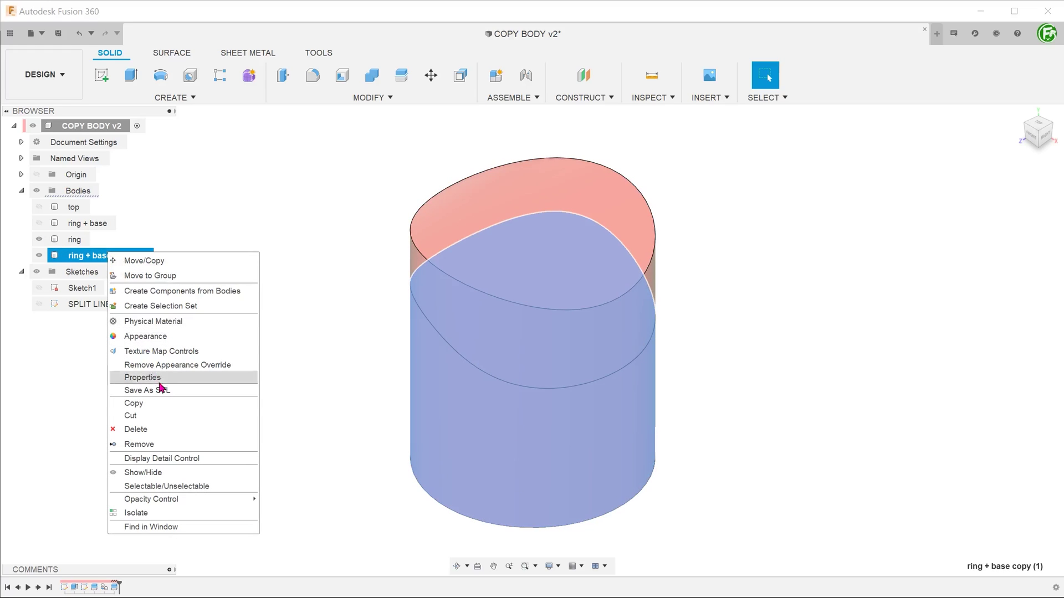
{"action": "left_click", "coordinate": [187, 445]}
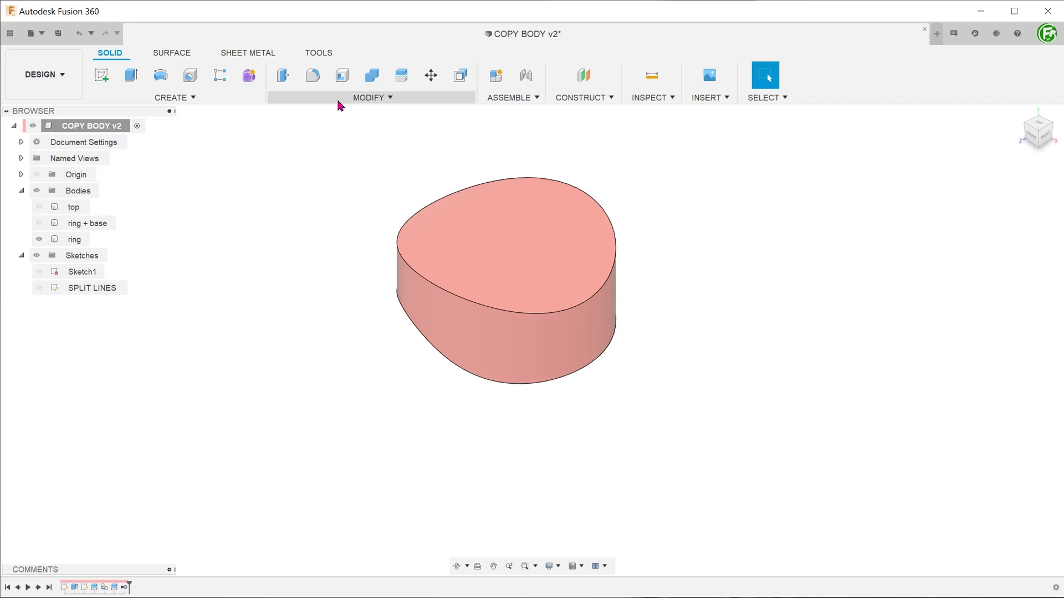
- Shell the ring open at its top and bottom faces, then show ring + base again
{"action": "left_click", "coordinate": [342, 75]}
{"action": "left_click", "coordinate": [483, 242]}
{"action": "middle_click_drag", "start_coordinate": [355, 258], "coordinate": [388, 277], "text": "shift"}
{"action": "left_click", "coordinate": [455, 296]}
{"action": "type", "text": "1"}
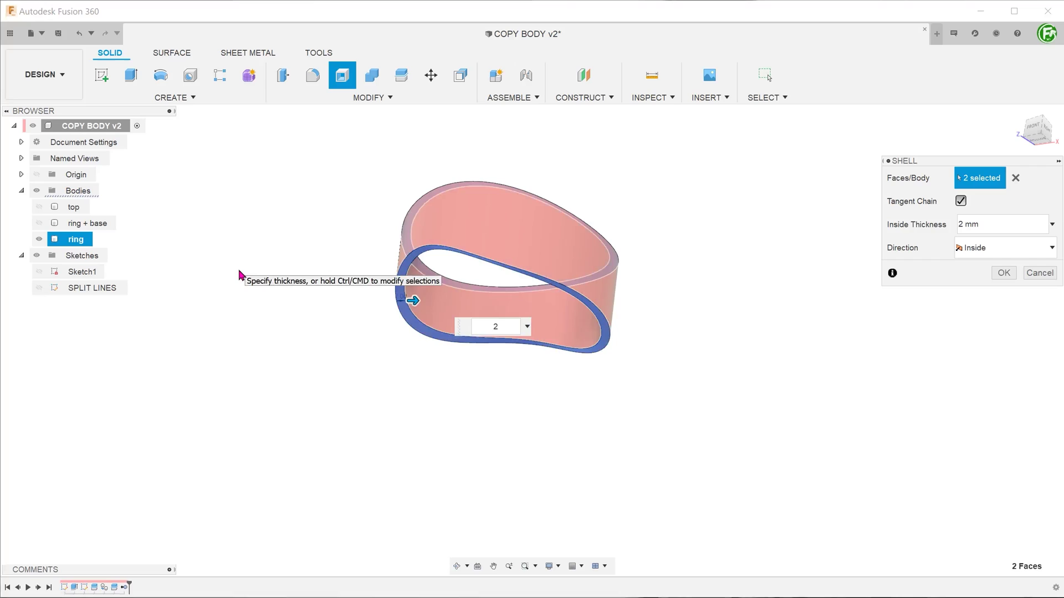
{"action": "left_click", "coordinate": [997, 273]}
{"action": "middle_click_drag", "start_coordinate": [268, 244], "coordinate": [287, 295], "text": "shift"}
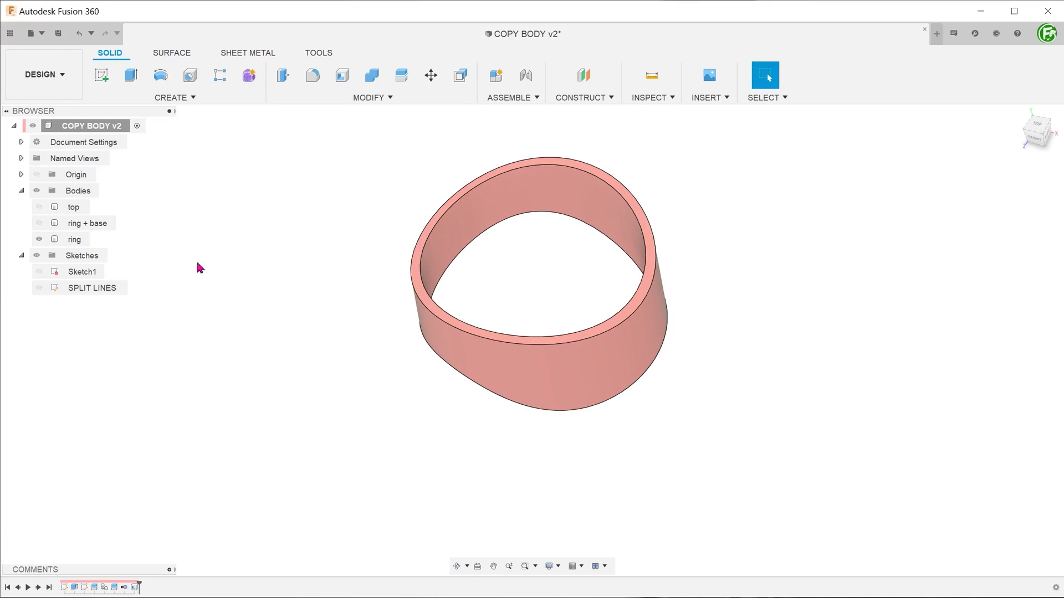
{"action": "left_click", "coordinate": [39, 223]}
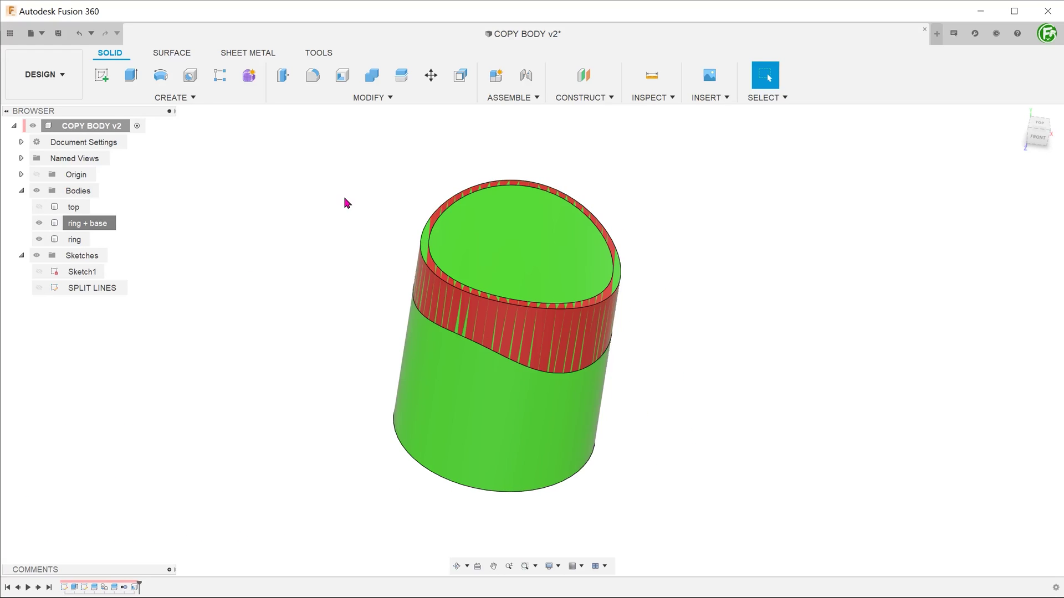
- Start a Combine with target 'ring + base', tool body 'ring', and the operation set to Cut
{"action": "left_click", "coordinate": [369, 98]}
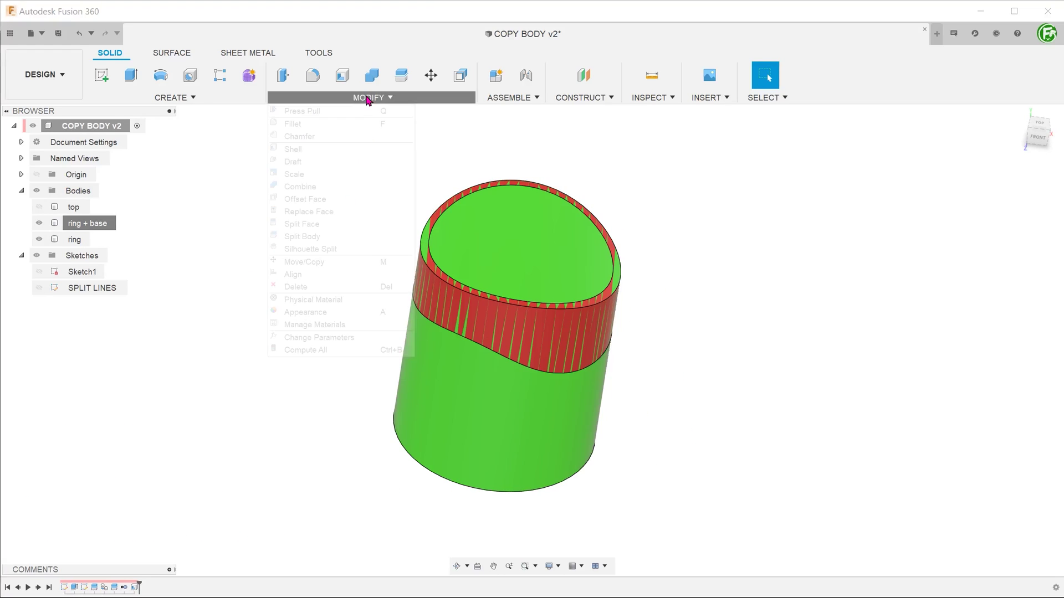
{"action": "left_click", "coordinate": [367, 191]}
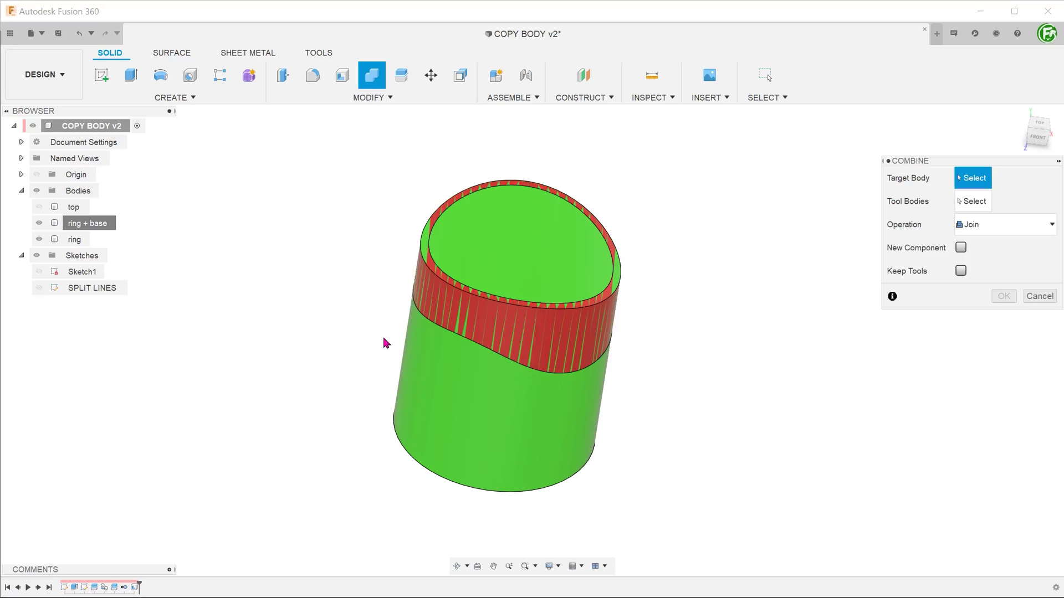
{"action": "left_click", "coordinate": [426, 371]}
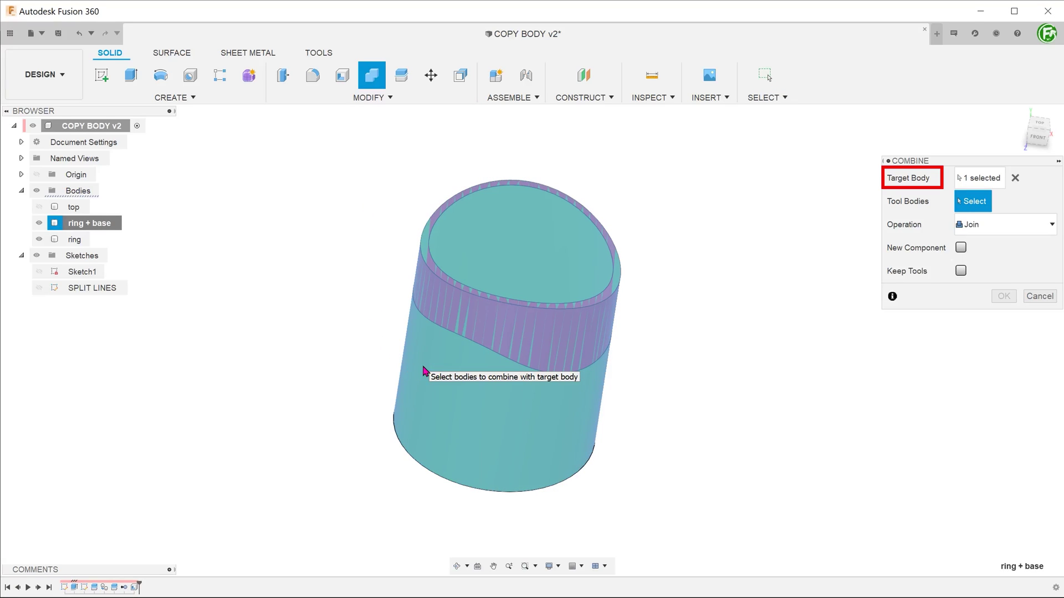
{"action": "left_click", "coordinate": [528, 327]}
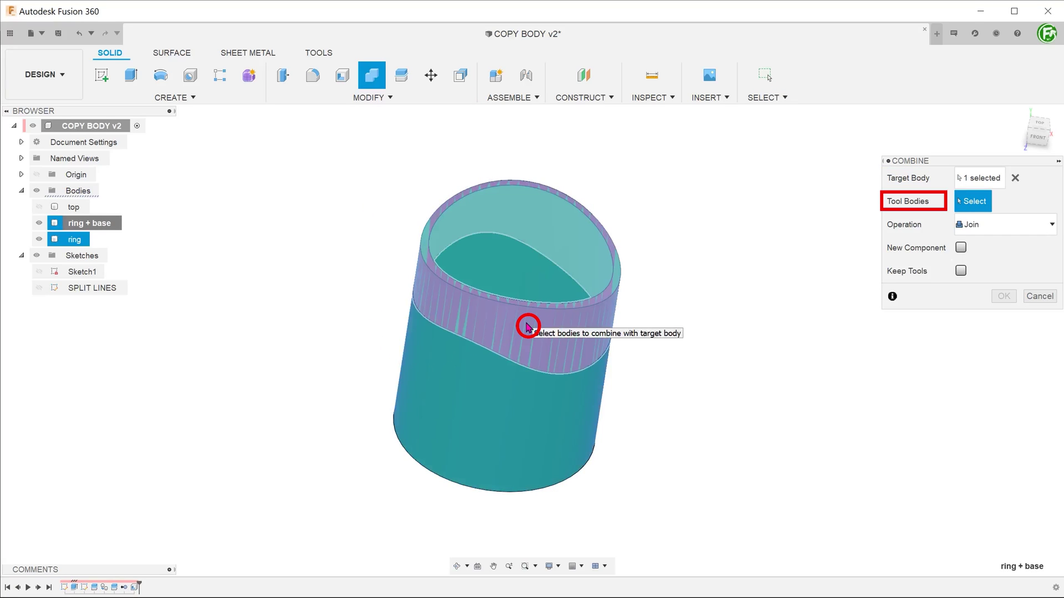
{"action": "left_click", "coordinate": [527, 326]}
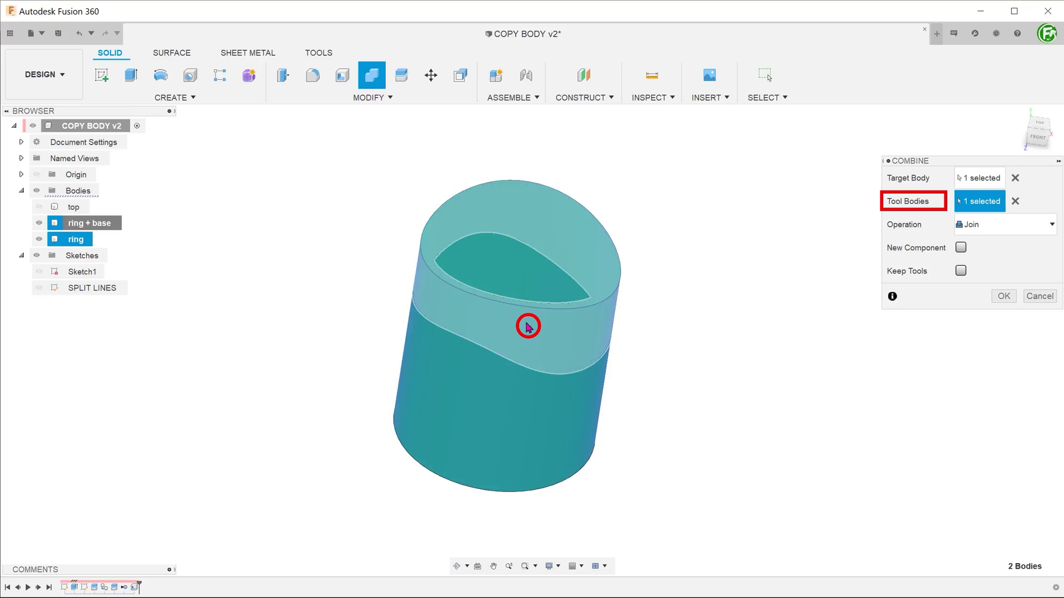
{"action": "left_click", "coordinate": [1004, 225]}
{"action": "left_click", "coordinate": [1006, 256]}
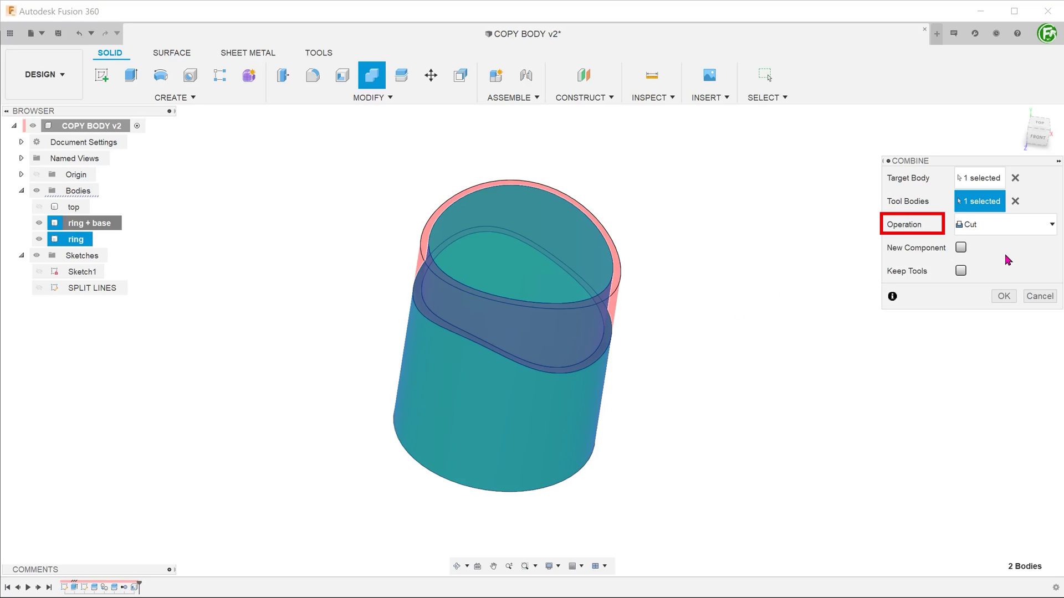